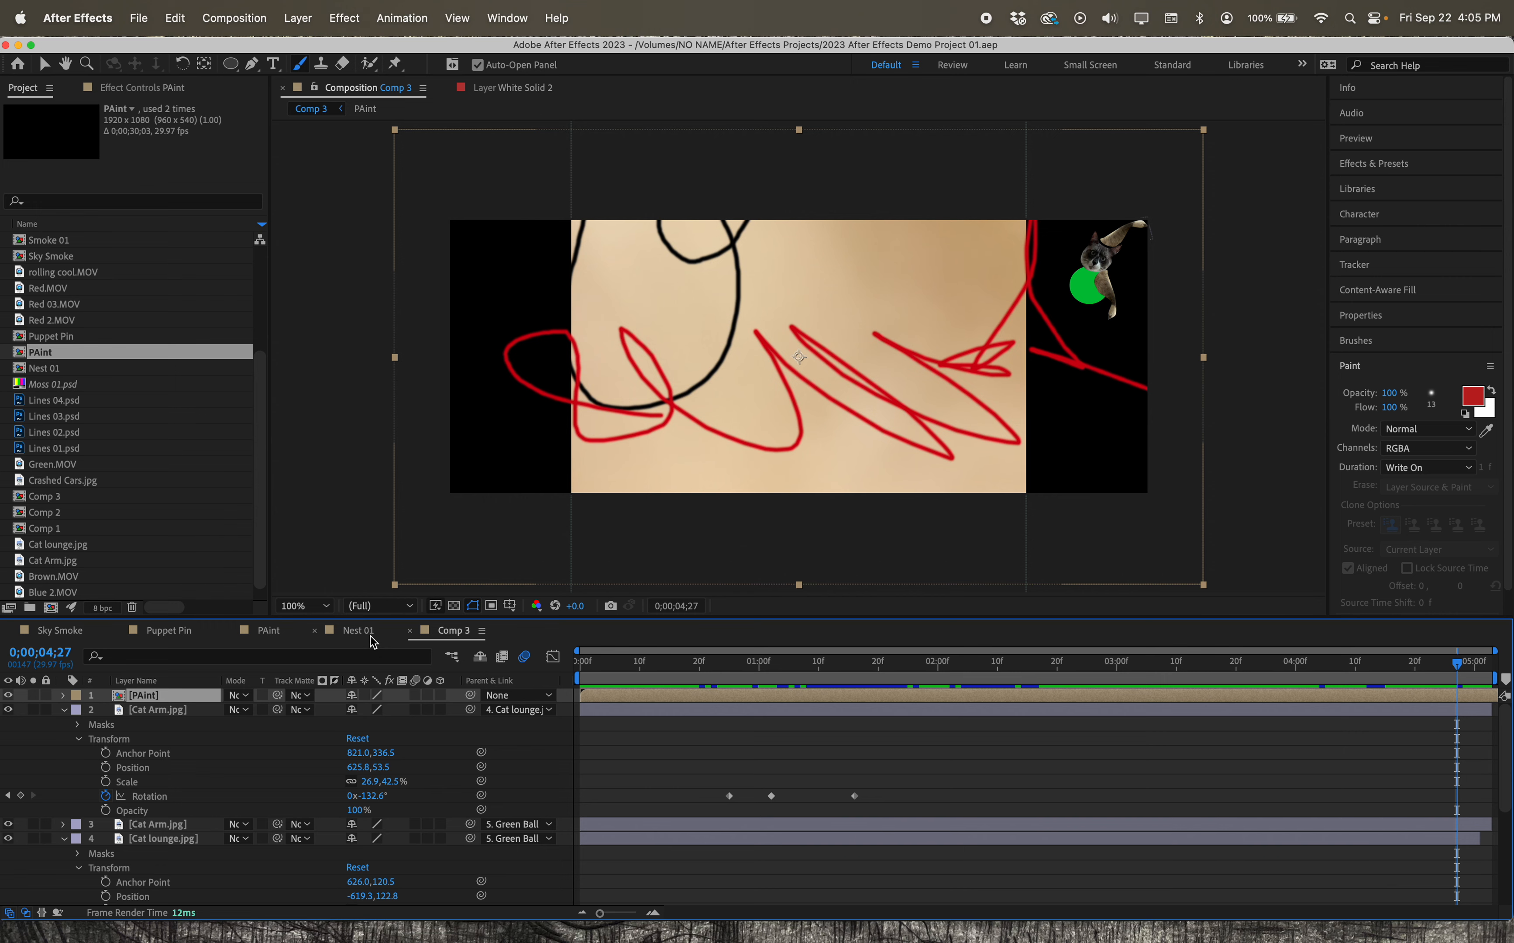
# - Add a new white 1920 x 1080 px solid layer to the PAint composition
pyautogui.click(291, 633)
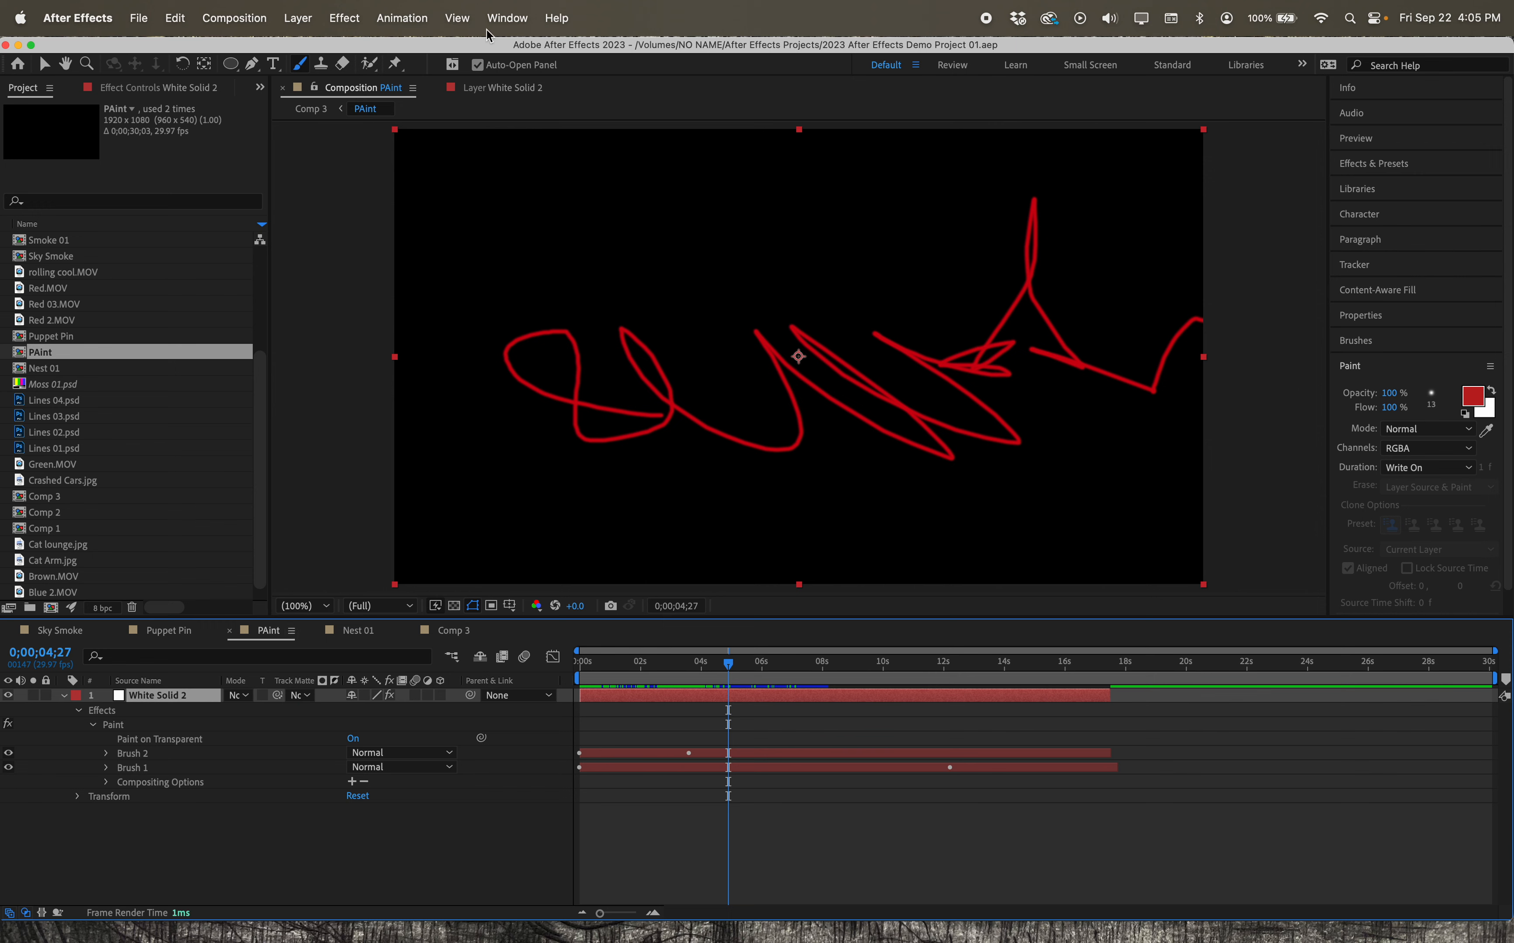
pyautogui.click(298, 19)
pyautogui.moveTo(350, 51)
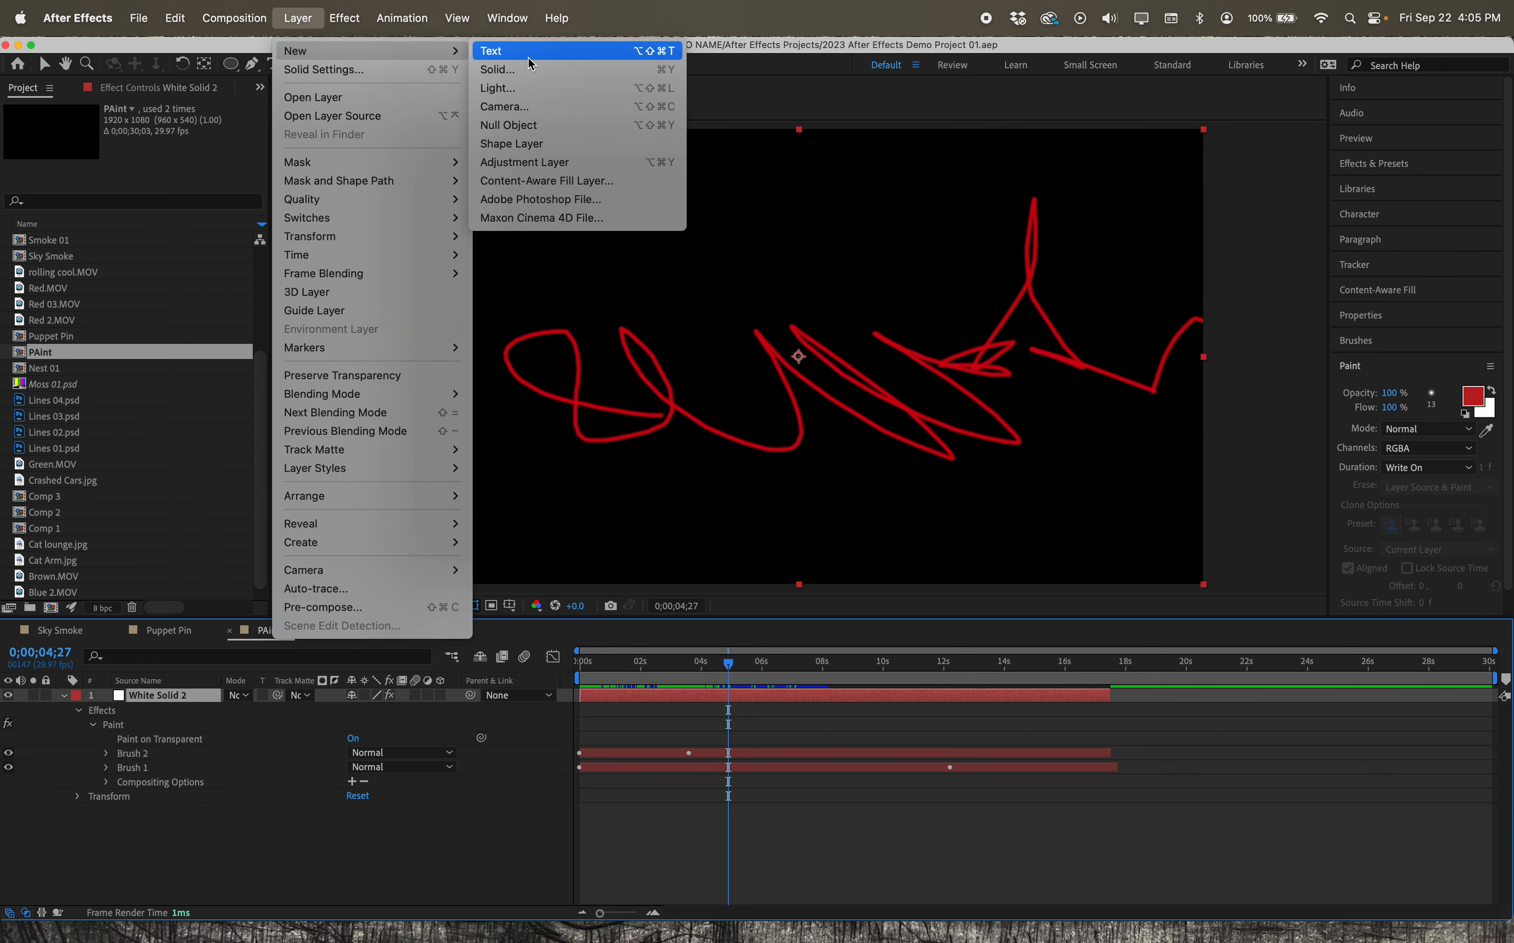
pyautogui.click(502, 69)
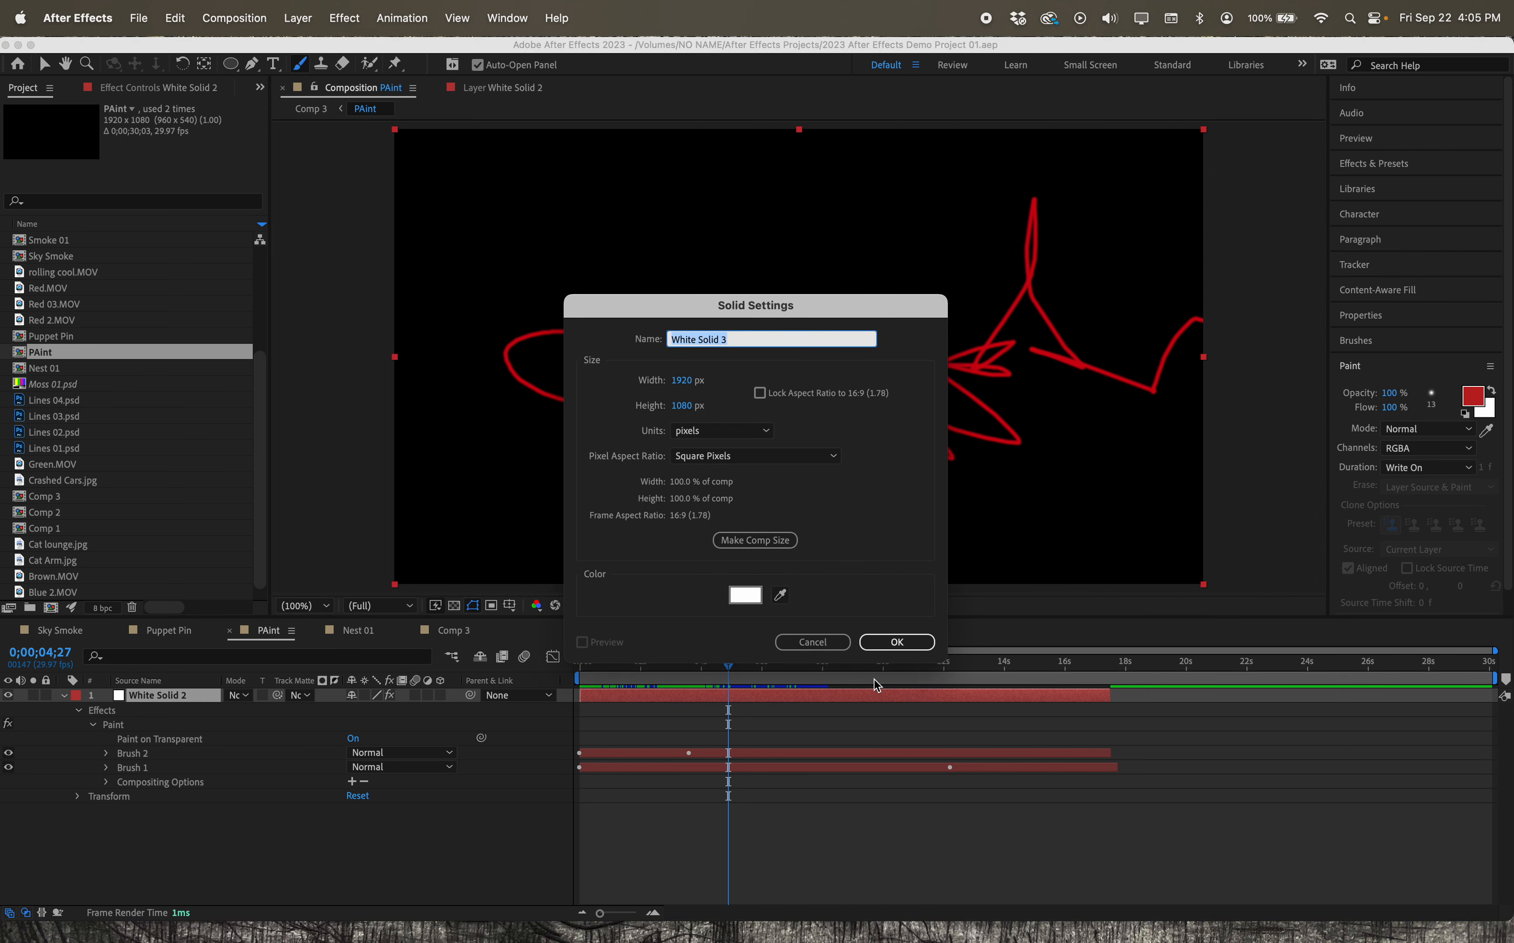
pyautogui.click(898, 652)
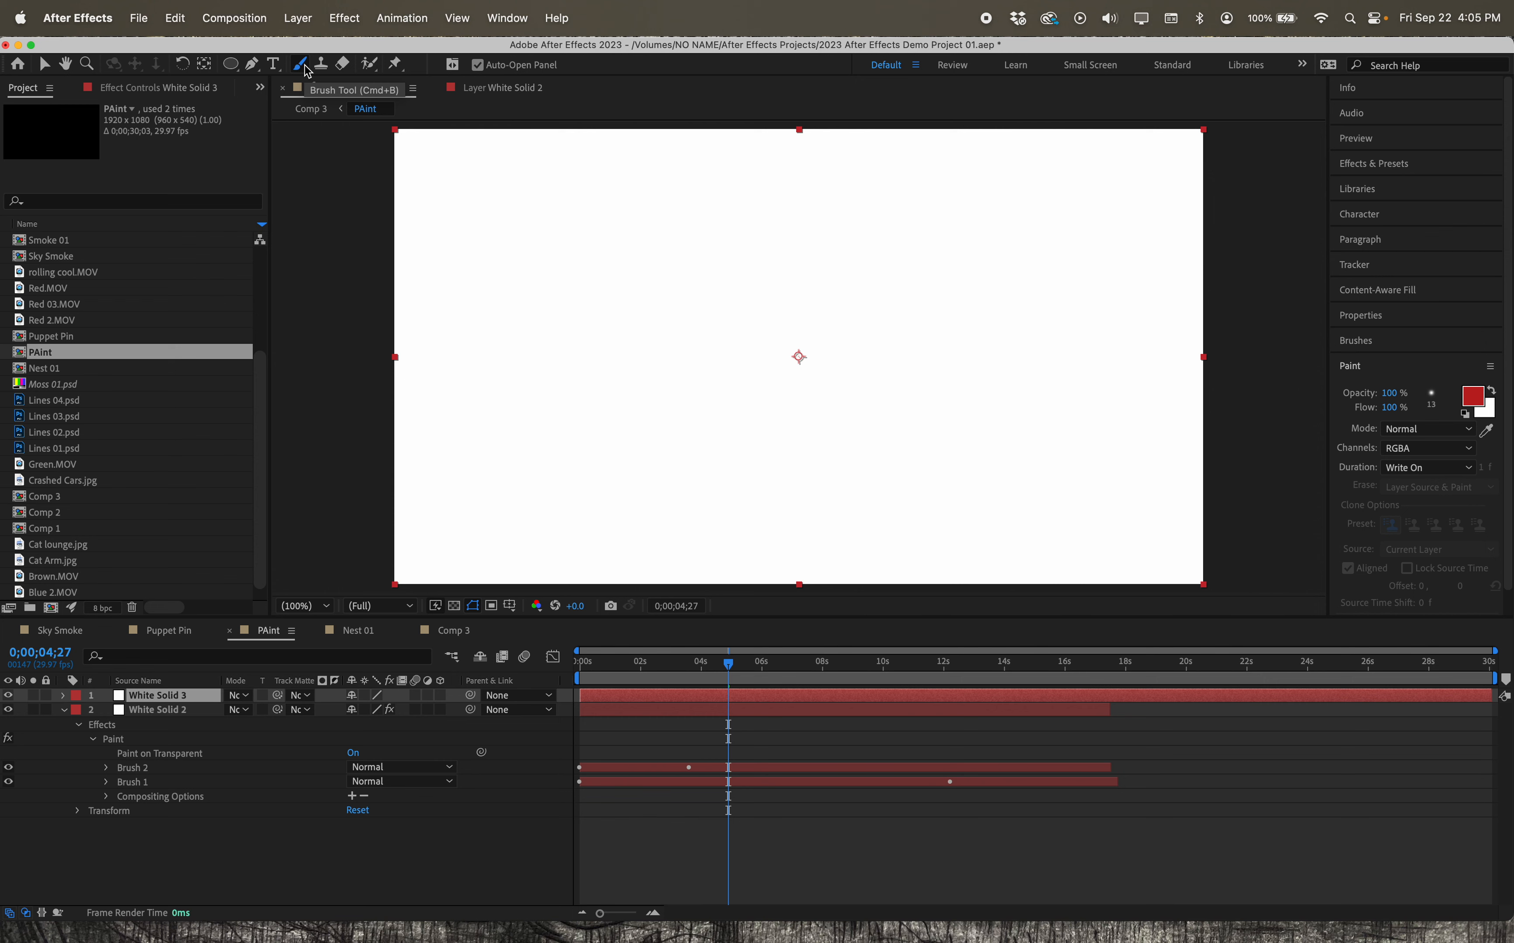
# - Brush a red Write On stroke on the new white solid in its layer view and enable Paint on Transparent
pyautogui.click(123, 89)
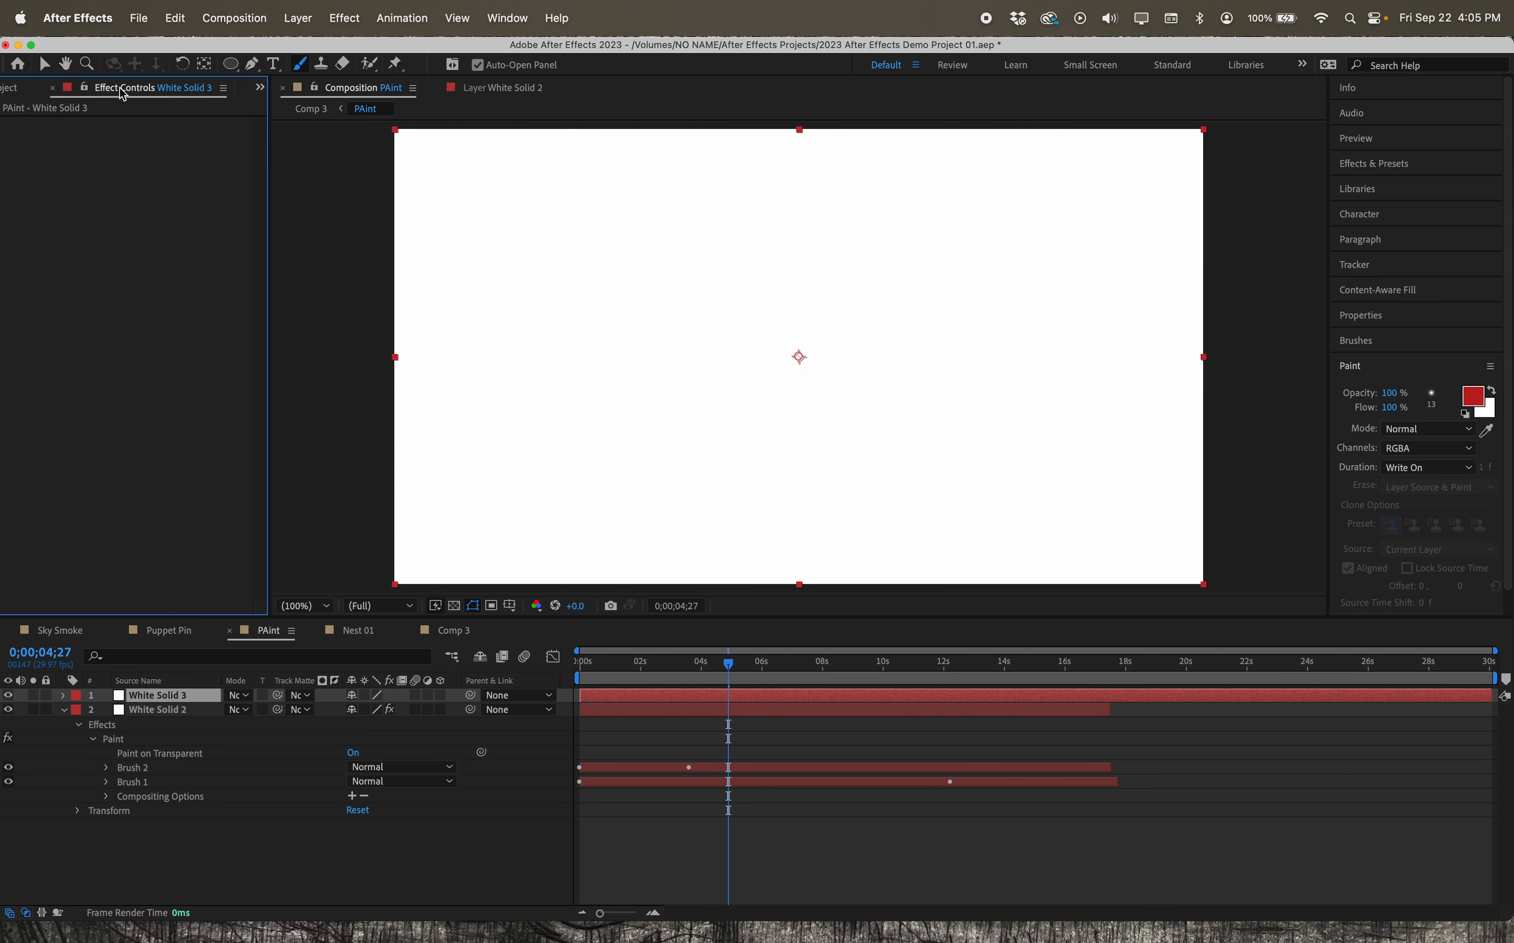
pyautogui.click(494, 266)
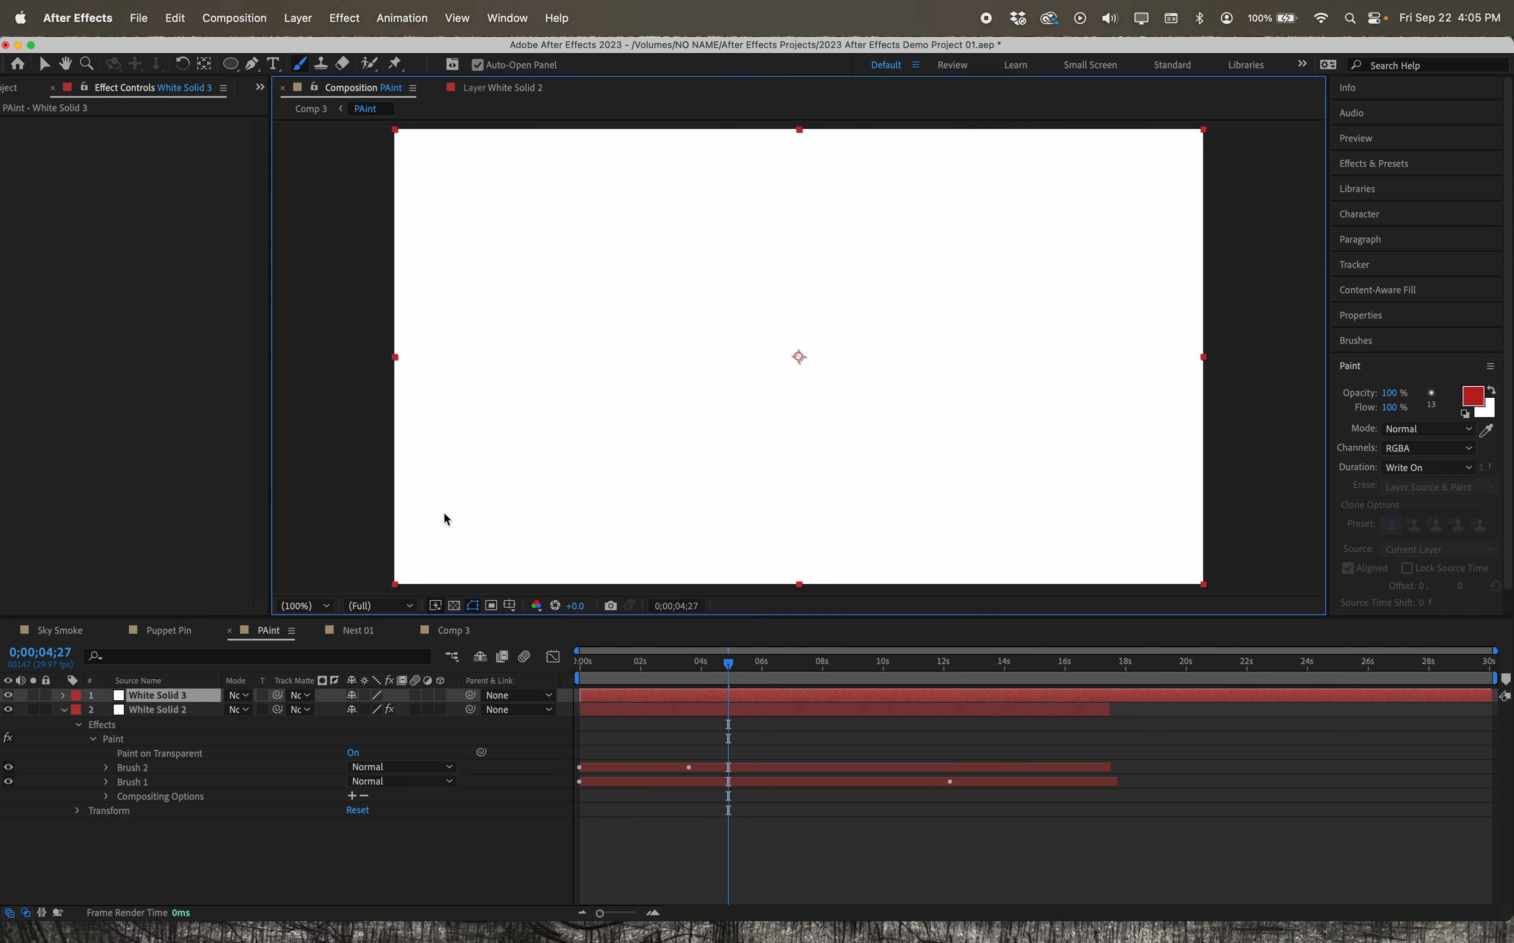
pyautogui.doubleClick(196, 697)
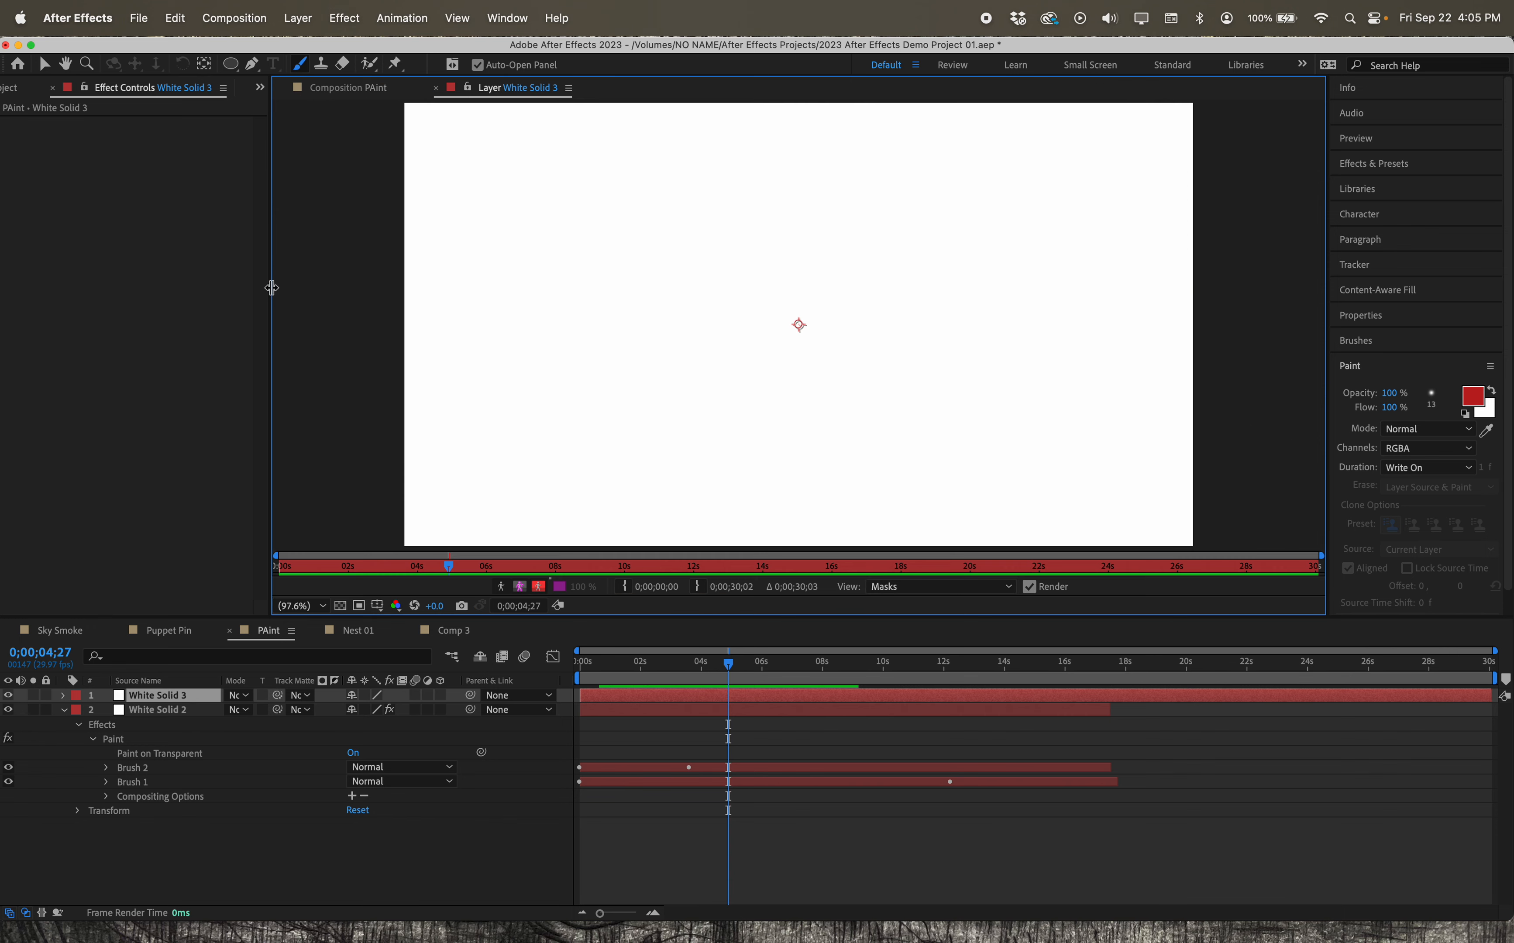
pyautogui.moveTo(558, 192)
pyautogui.mouseDown()
pyautogui.moveTo(655, 247)
pyautogui.moveTo(781, 186)
pyautogui.moveTo(914, 227)
pyautogui.mouseUp()
pyautogui.click(153, 139)
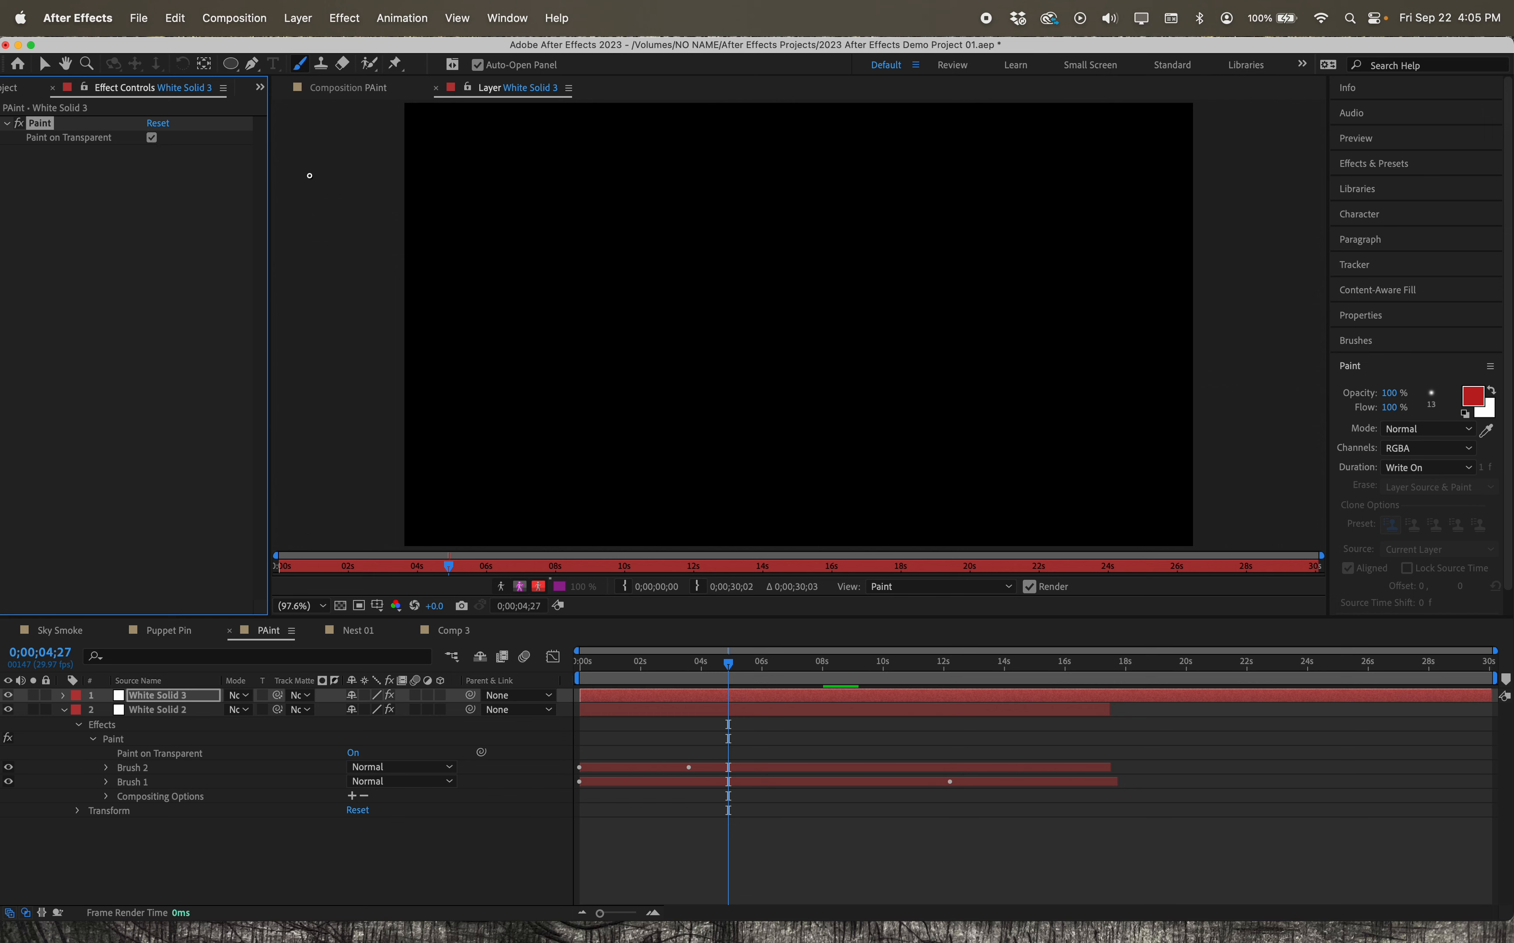
# - Go to 0;00;01;10 in the PAint composition and brush another red stroke on the new solid
pyautogui.moveTo(728, 663); pyautogui.dragTo(621, 663)
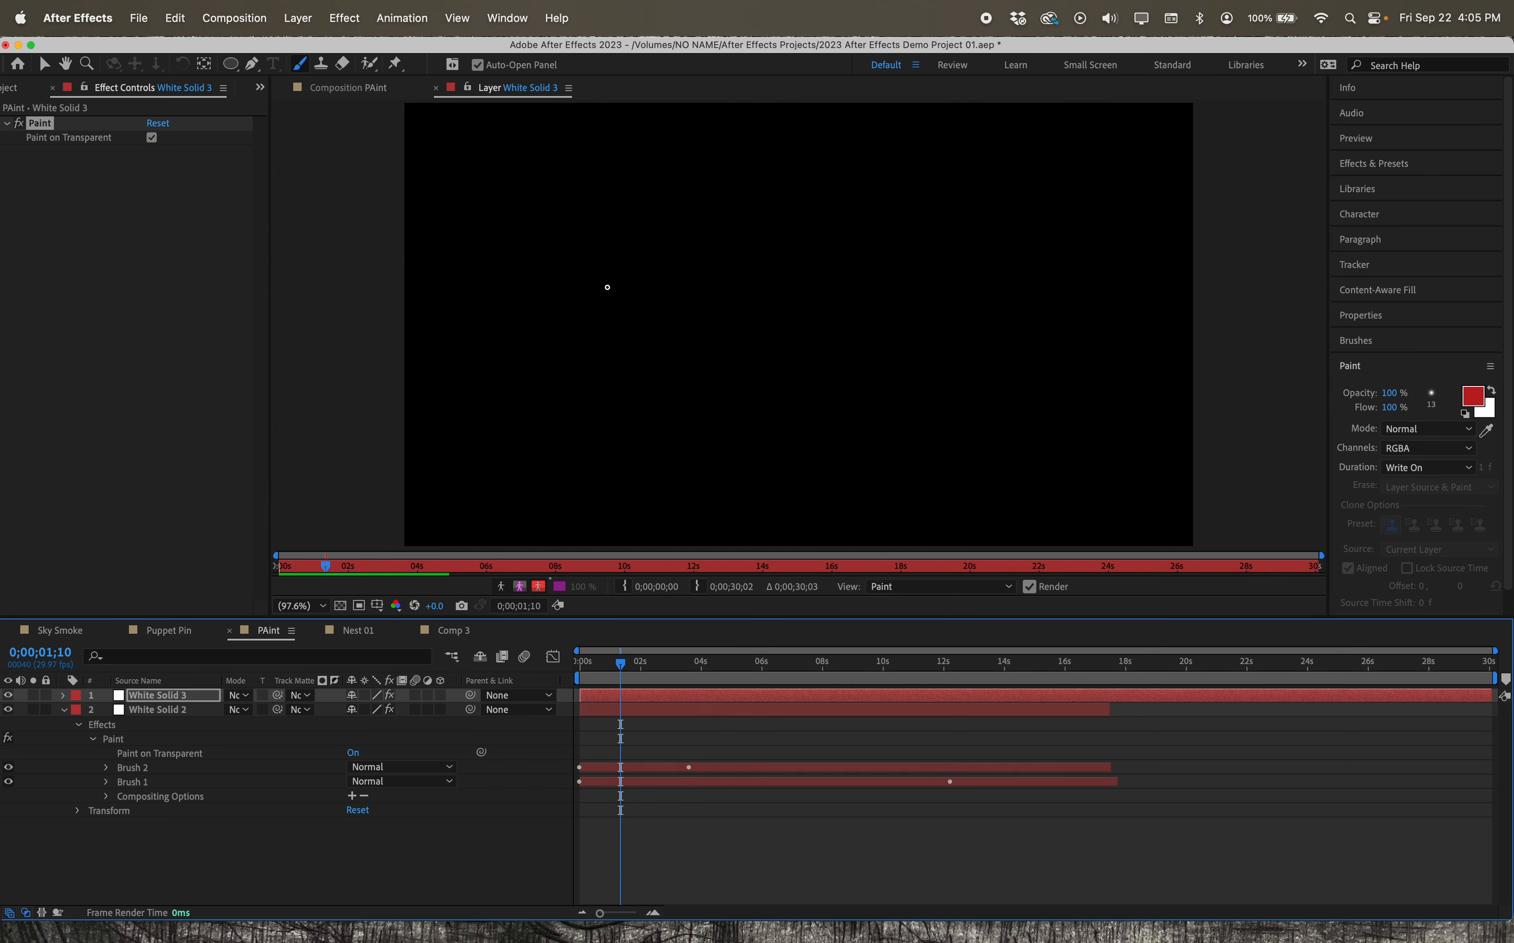
pyautogui.moveTo(581, 331)
pyautogui.mouseDown()
pyautogui.moveTo(696, 141)
pyautogui.moveTo(794, 276)
pyautogui.moveTo(875, 327)
pyautogui.moveTo(888, 379)
pyautogui.moveTo(963, 267)
pyautogui.moveTo(980, 377)
pyautogui.moveTo(1073, 288)
pyautogui.moveTo(1140, 381)
pyautogui.moveTo(1101, 407)
pyautogui.moveTo(697, 392)
pyautogui.moveTo(513, 255)
pyautogui.moveTo(548, 395)
pyautogui.moveTo(468, 442)
pyautogui.moveTo(882, 421)
pyautogui.moveTo(947, 266)
pyautogui.moveTo(718, 483)
pyautogui.moveTo(474, 406)
pyautogui.mouseUp()
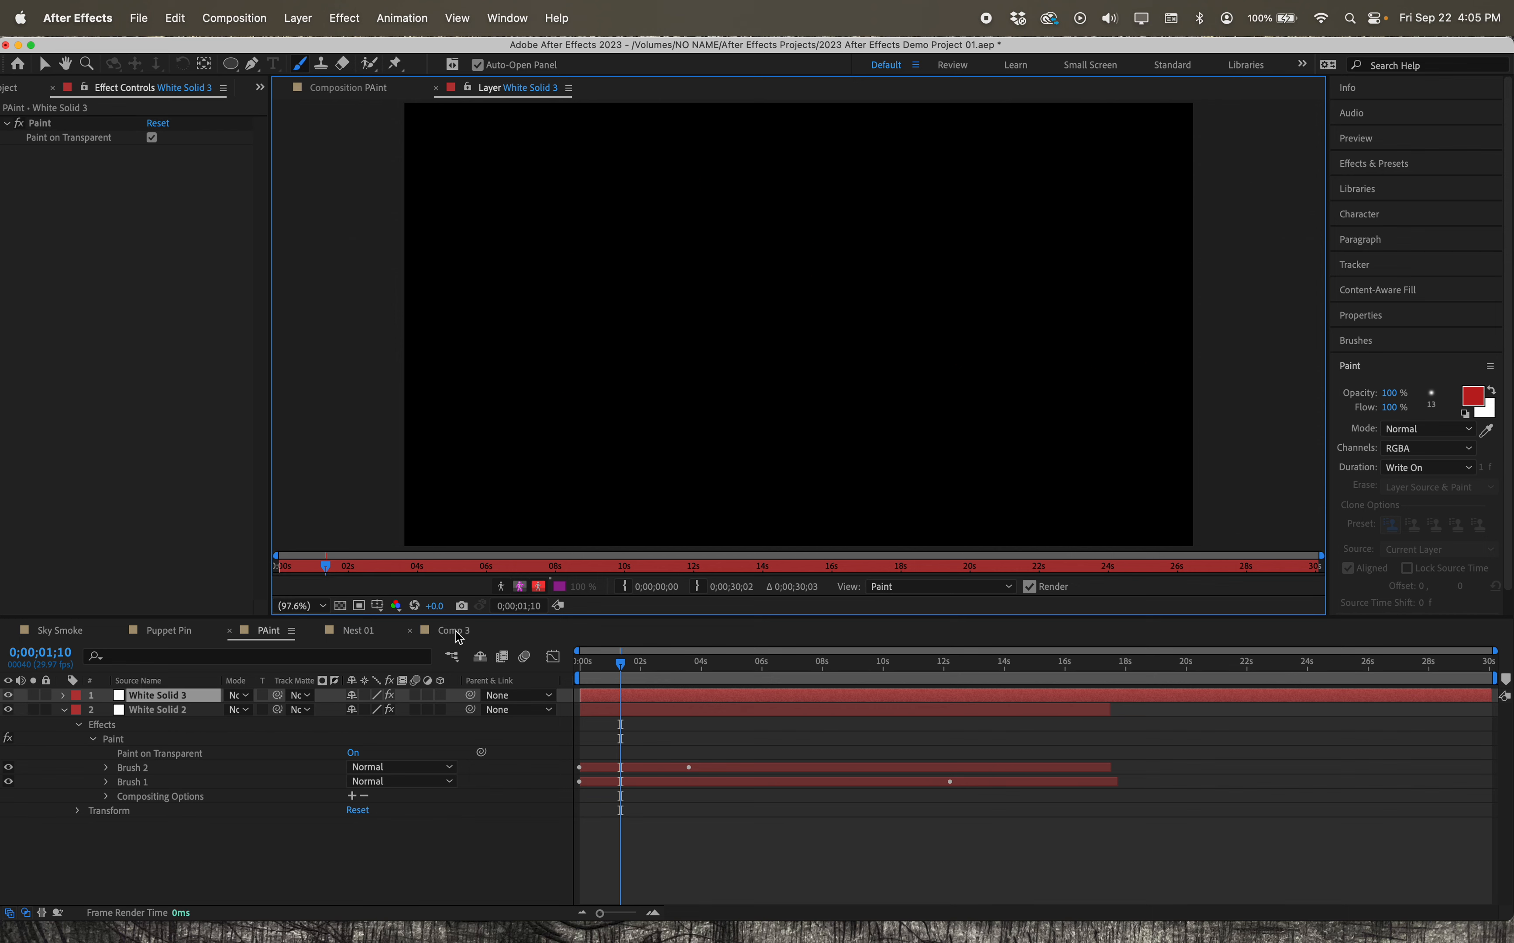
# - Send Comp 3 to the Adobe Media Encoder queue and allow file access to the removable volume
pyautogui.click(455, 630)
pyautogui.moveTo(821, 663)
pyautogui.mouseDown()
pyautogui.moveTo(619, 652)
pyautogui.moveTo(1268, 665)
pyautogui.moveTo(913, 665)
pyautogui.moveTo(1206, 667)
pyautogui.mouseUp()
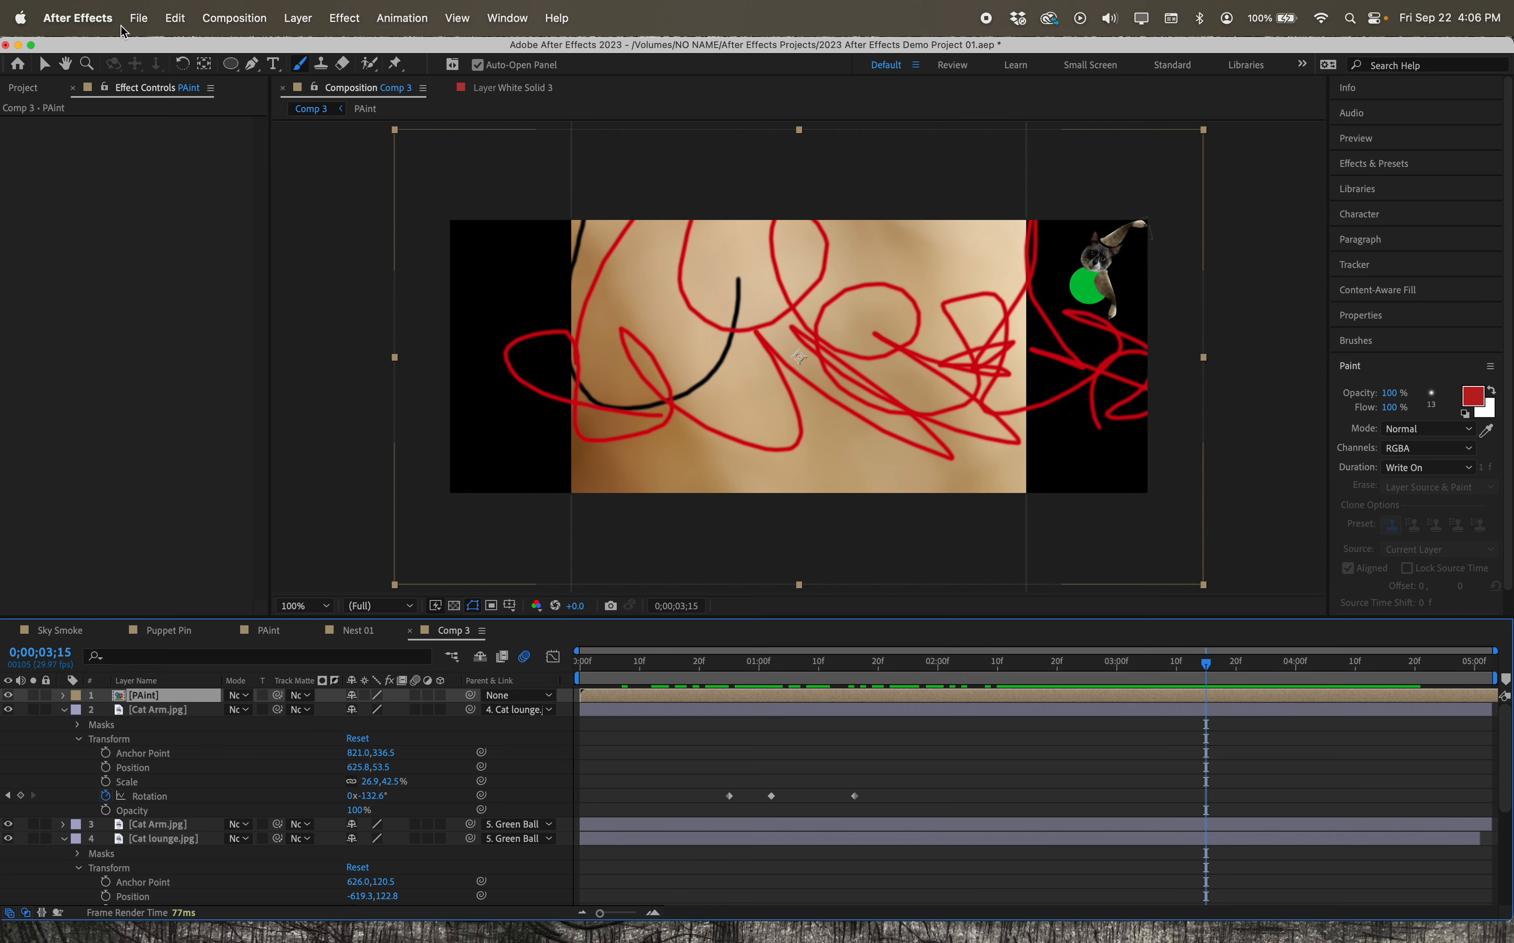
pyautogui.click(150, 19)
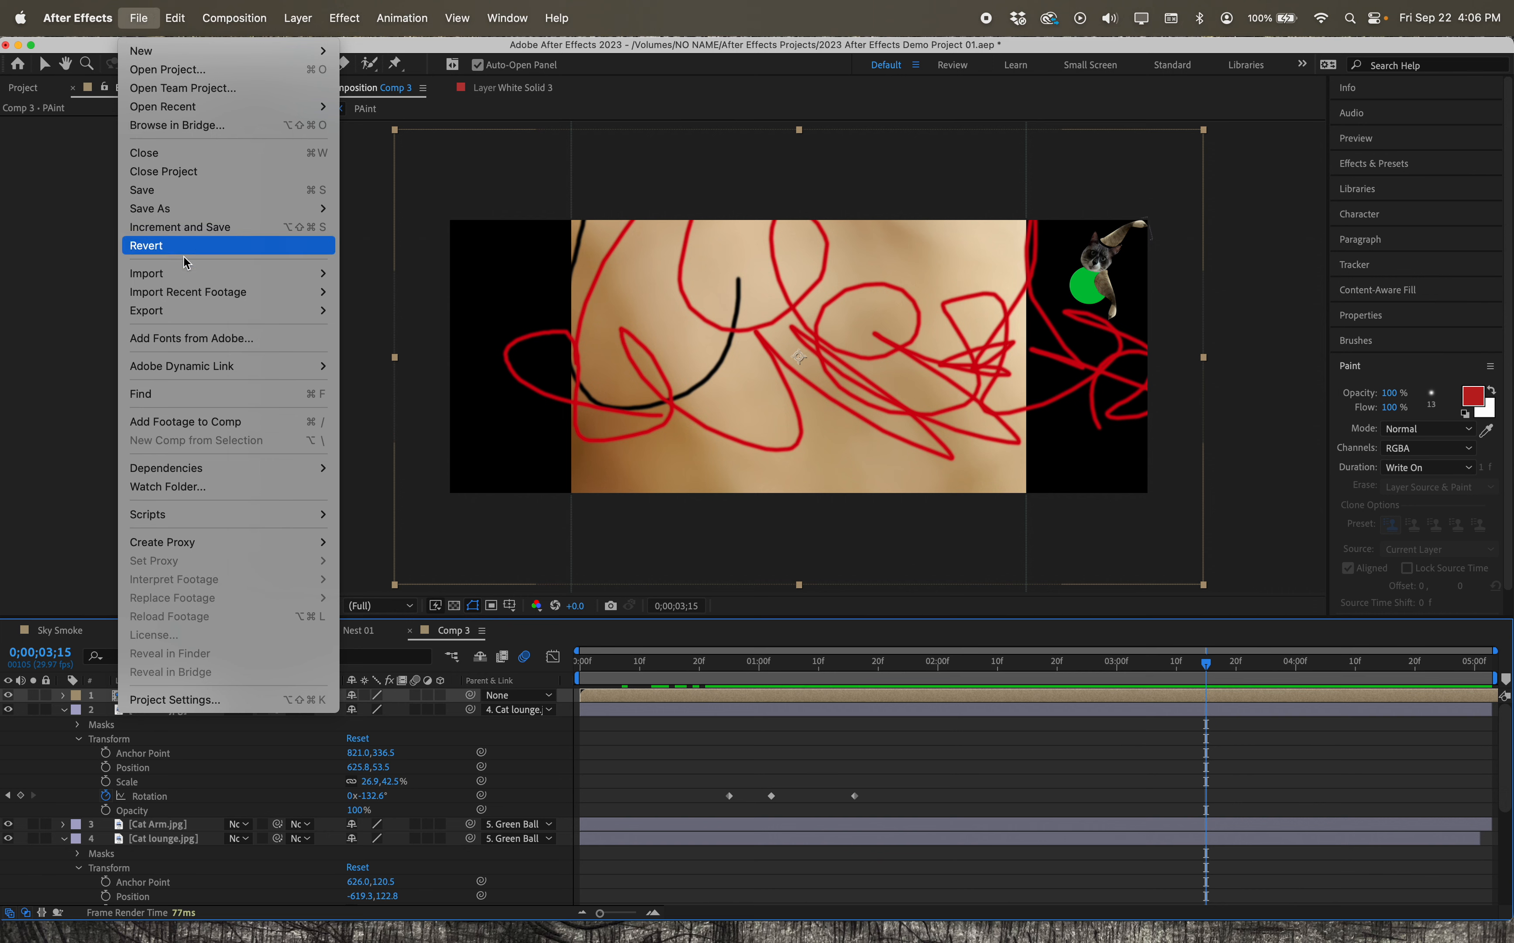
pyautogui.moveTo(190, 310)
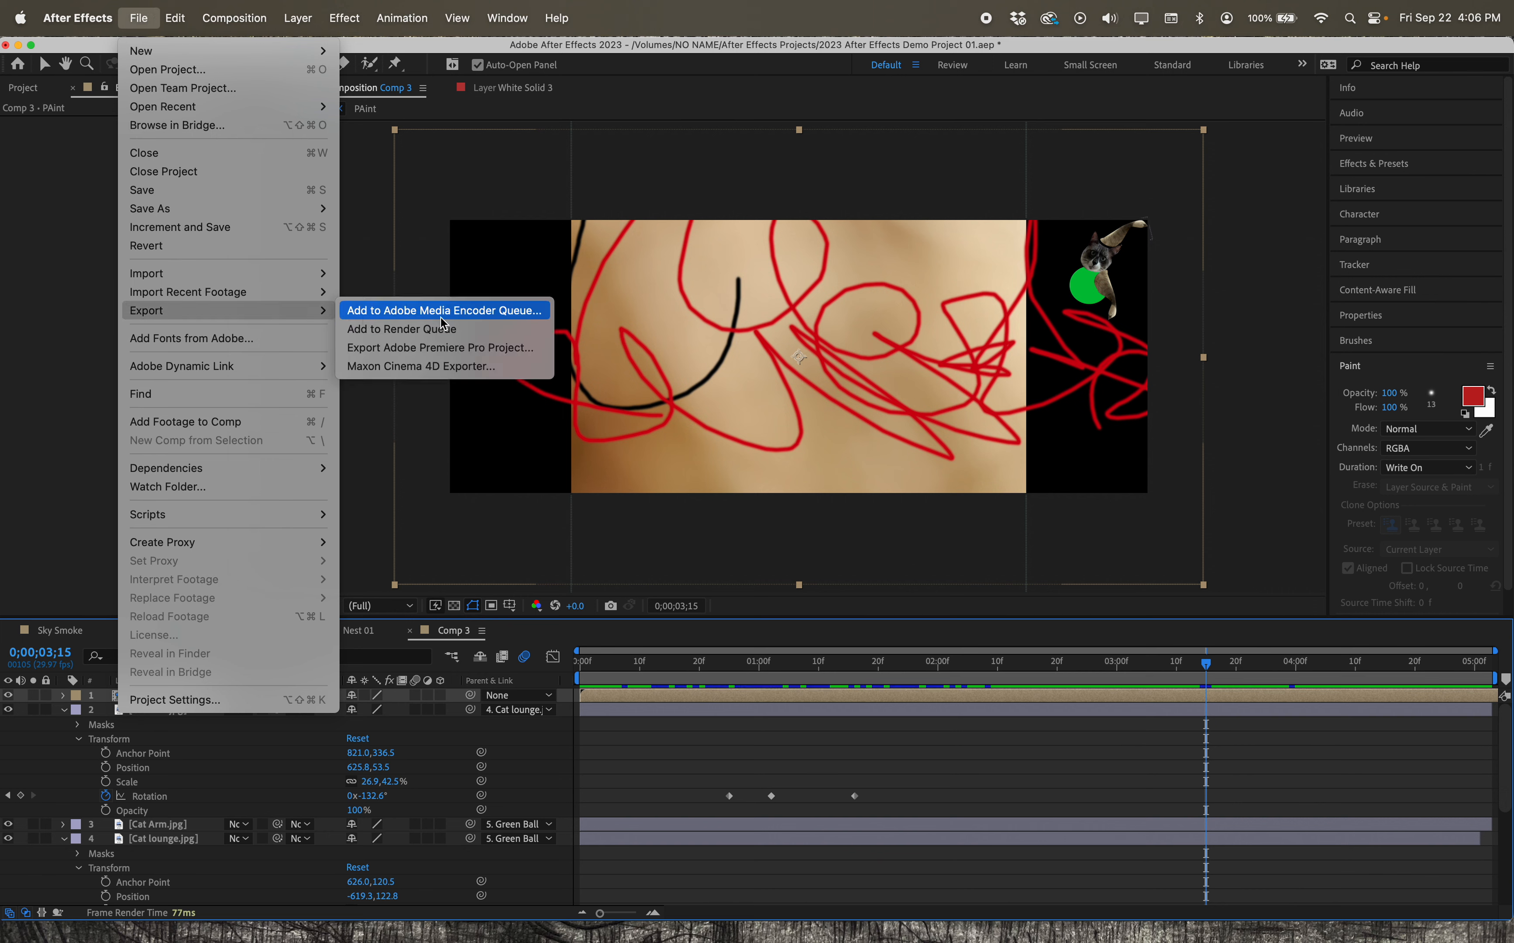
pyautogui.click(489, 312)
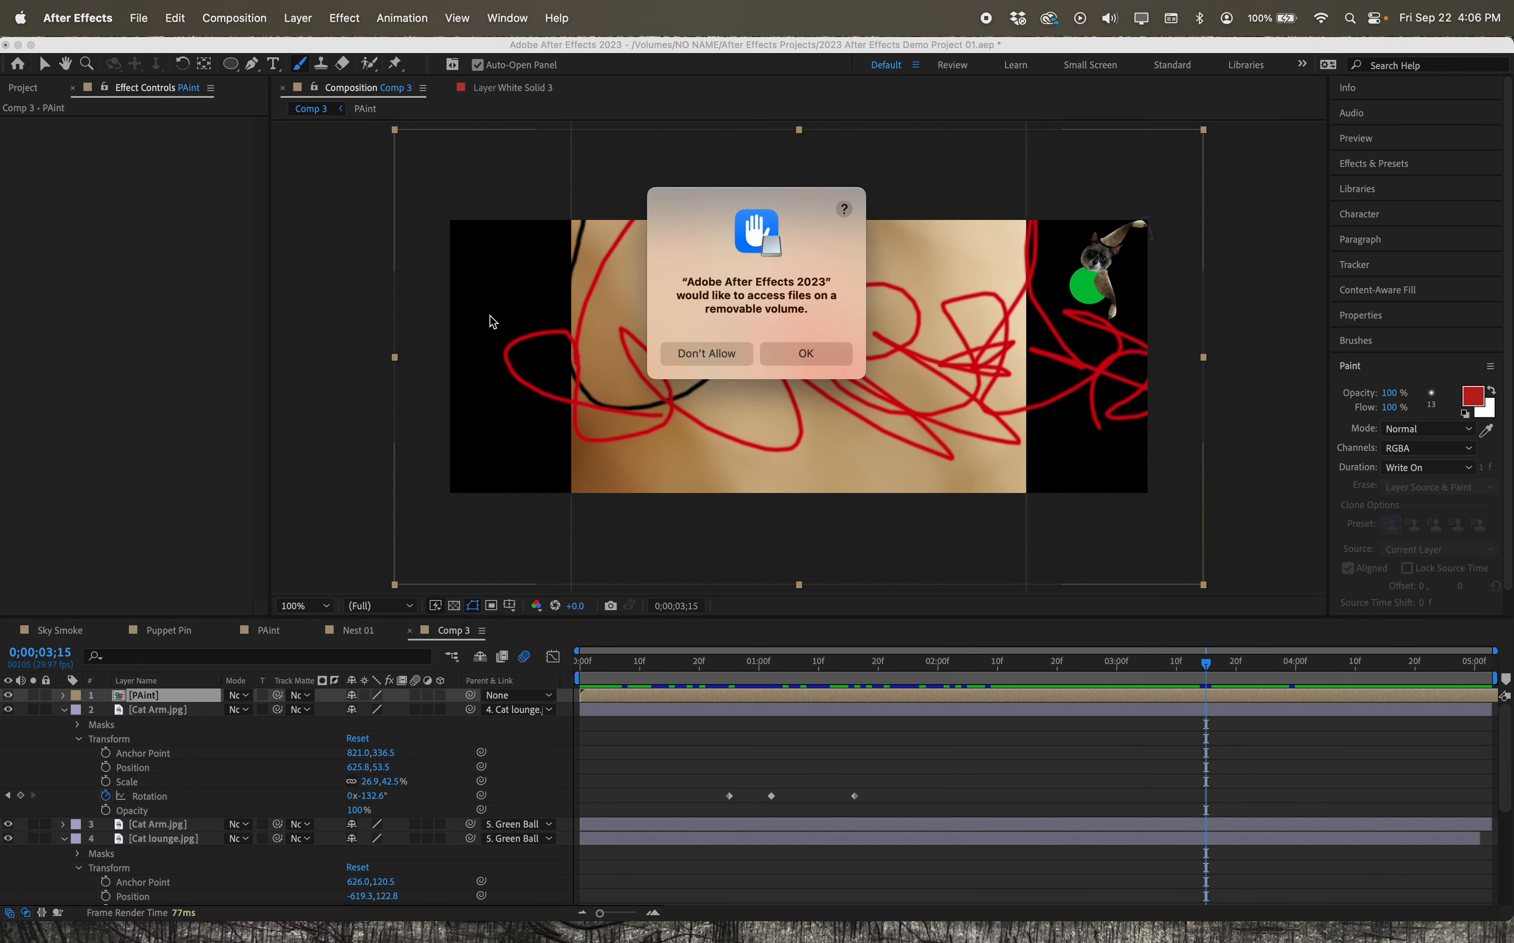
pyautogui.click(805, 353)
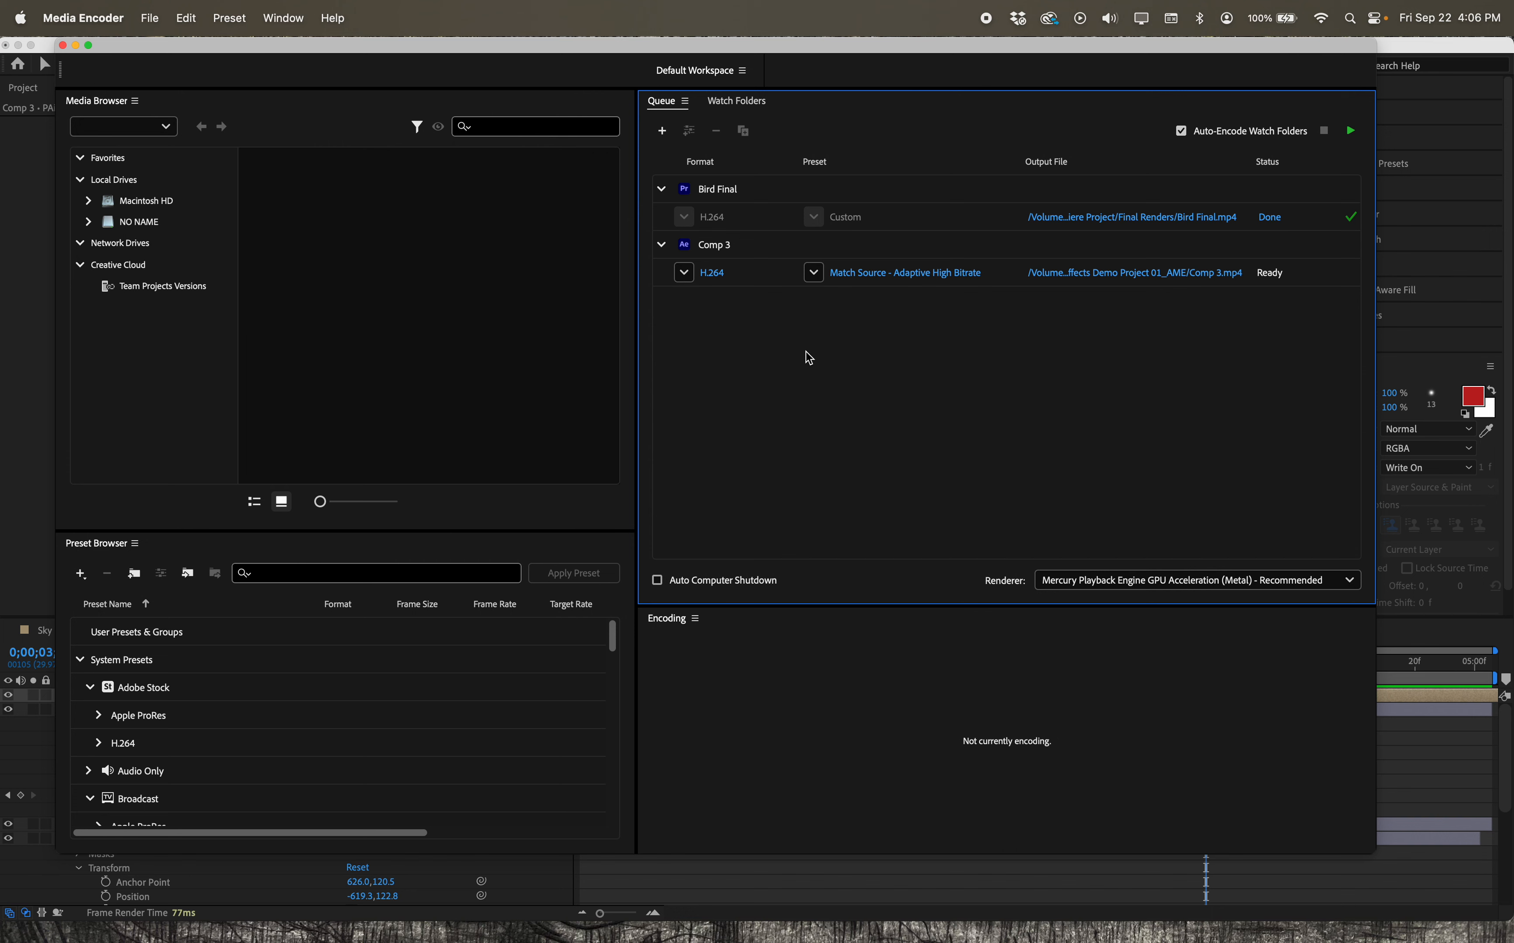
# - Select H.264 as the output format for the queued Comp 3
pyautogui.click(819, 364)
pyautogui.click(685, 272)
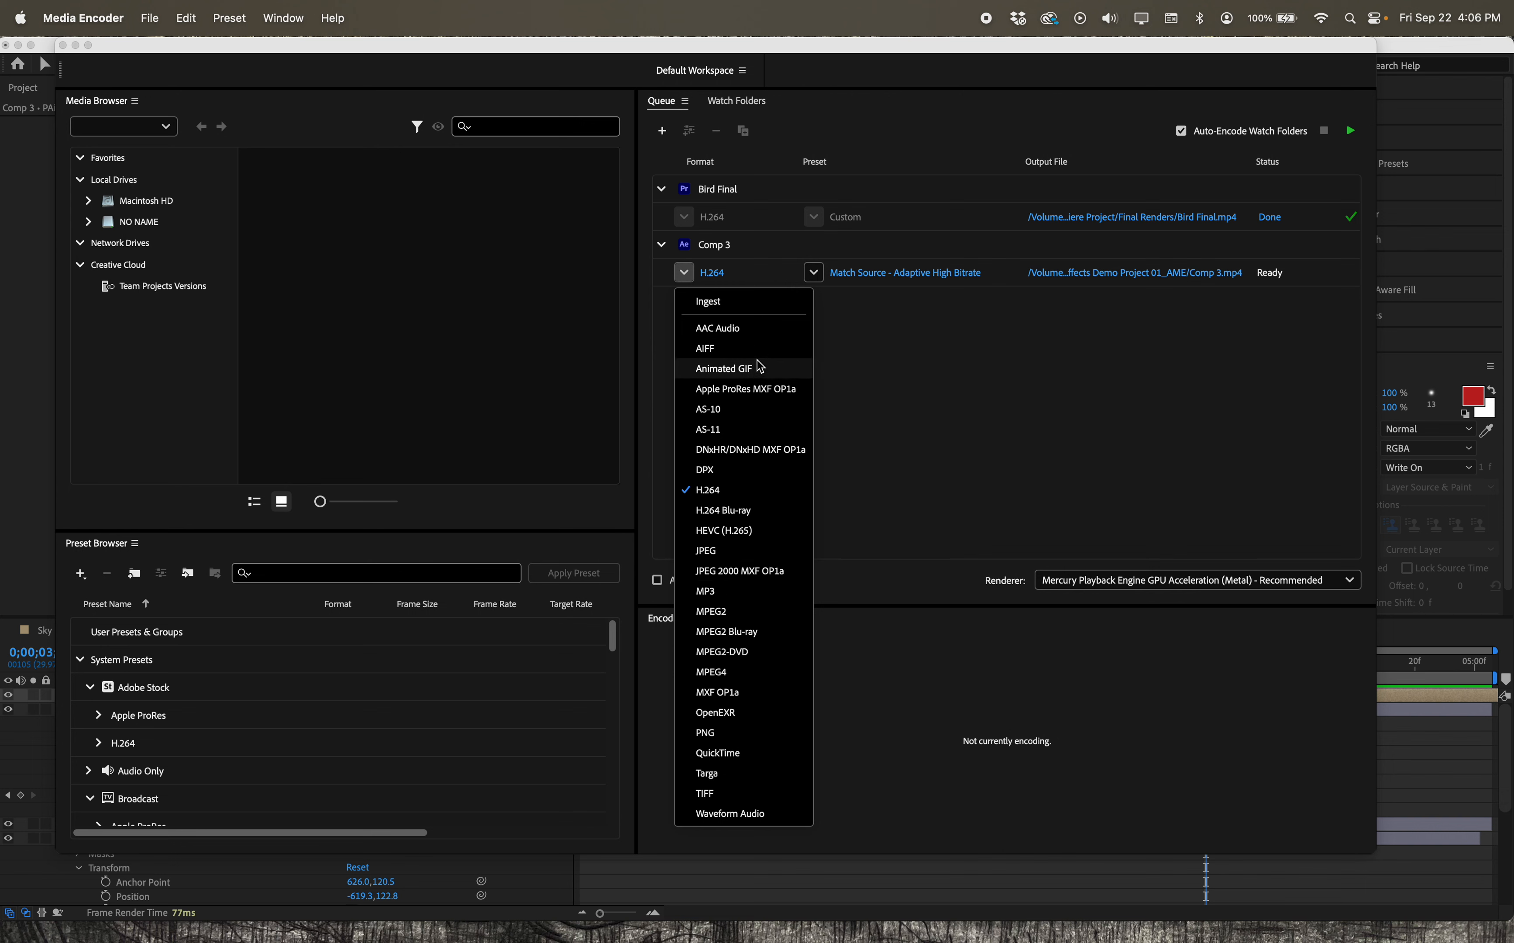
pyautogui.click(707, 491)
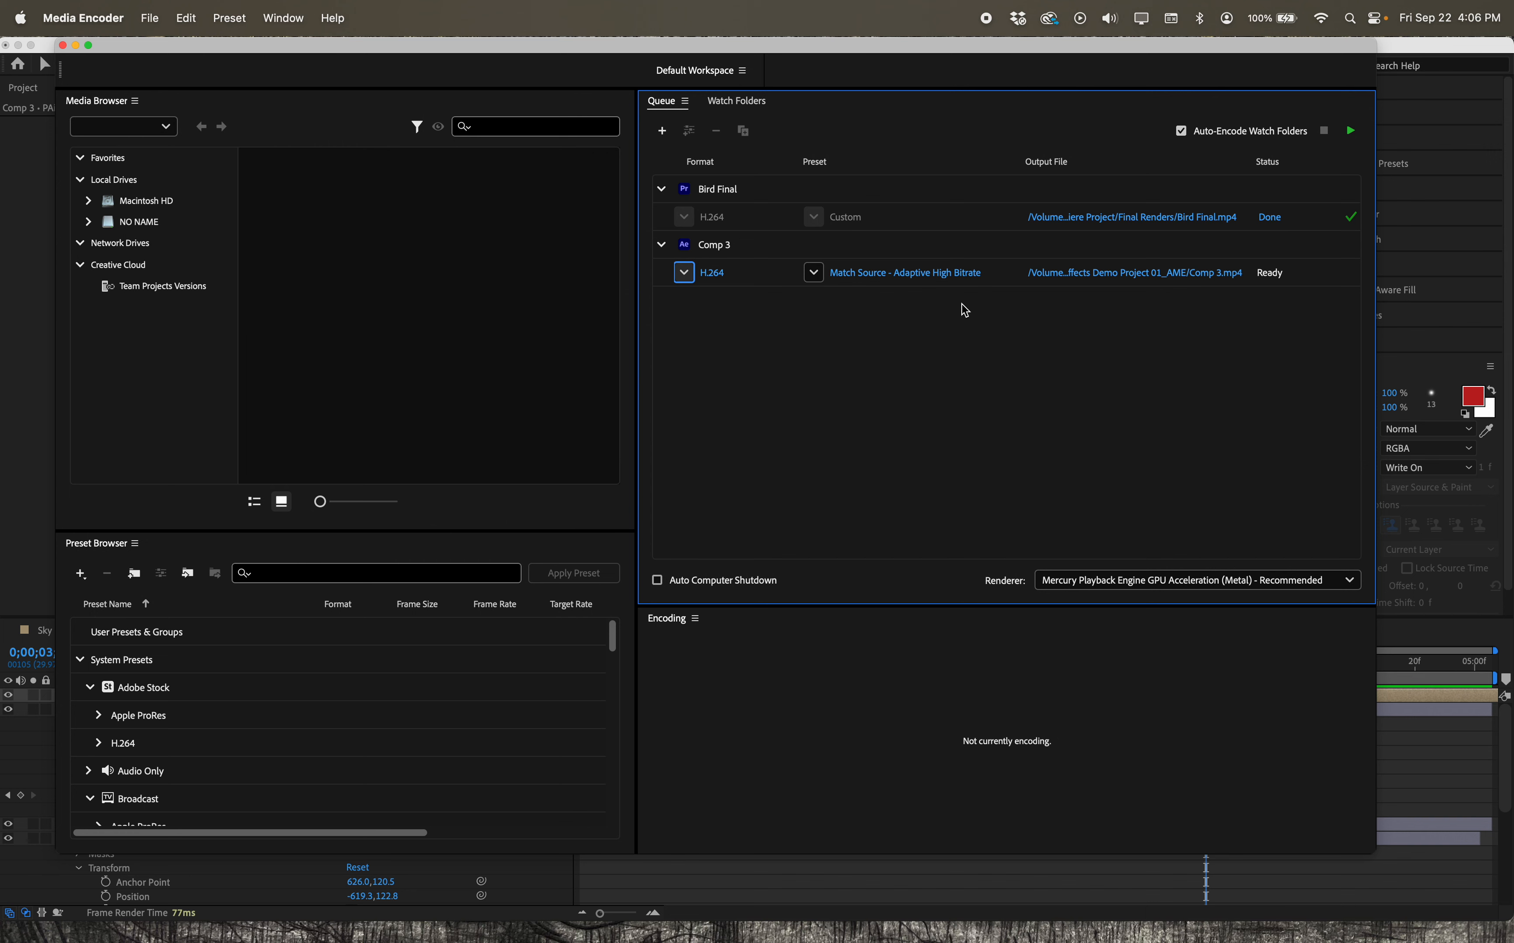
pyautogui.click(714, 276)
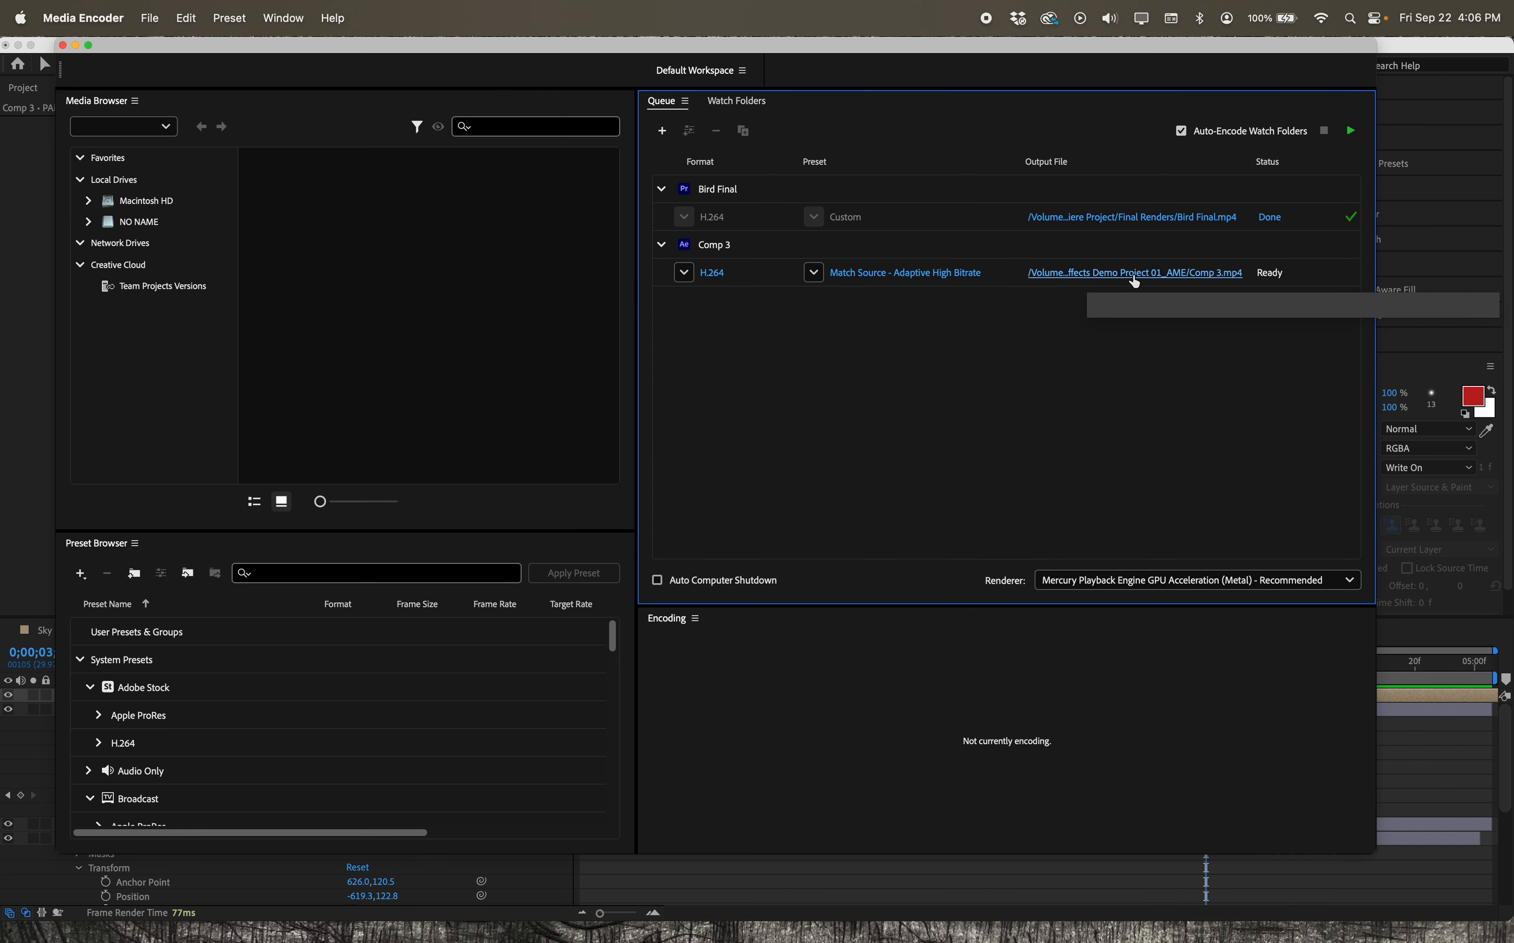
# - Set Comp 3's output location to a new folder named Final Renders inside After Effects Projects on the NO NAME drive
pyautogui.click(1130, 278)
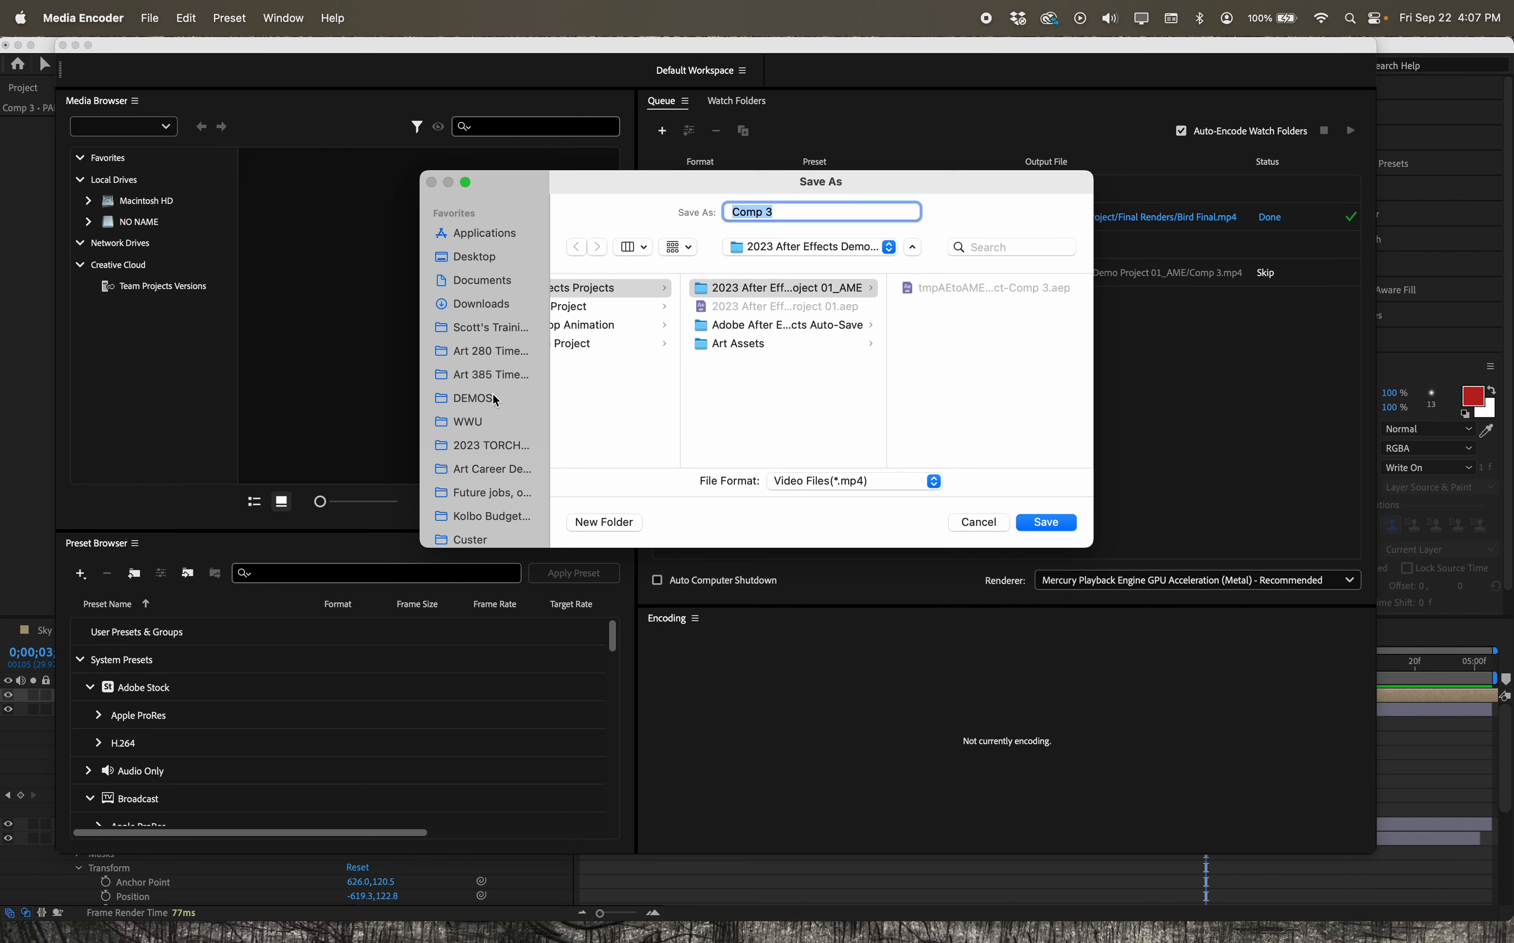
pyautogui.scroll(-5, 502, 418)
pyautogui.scroll(-3, 511, 435)
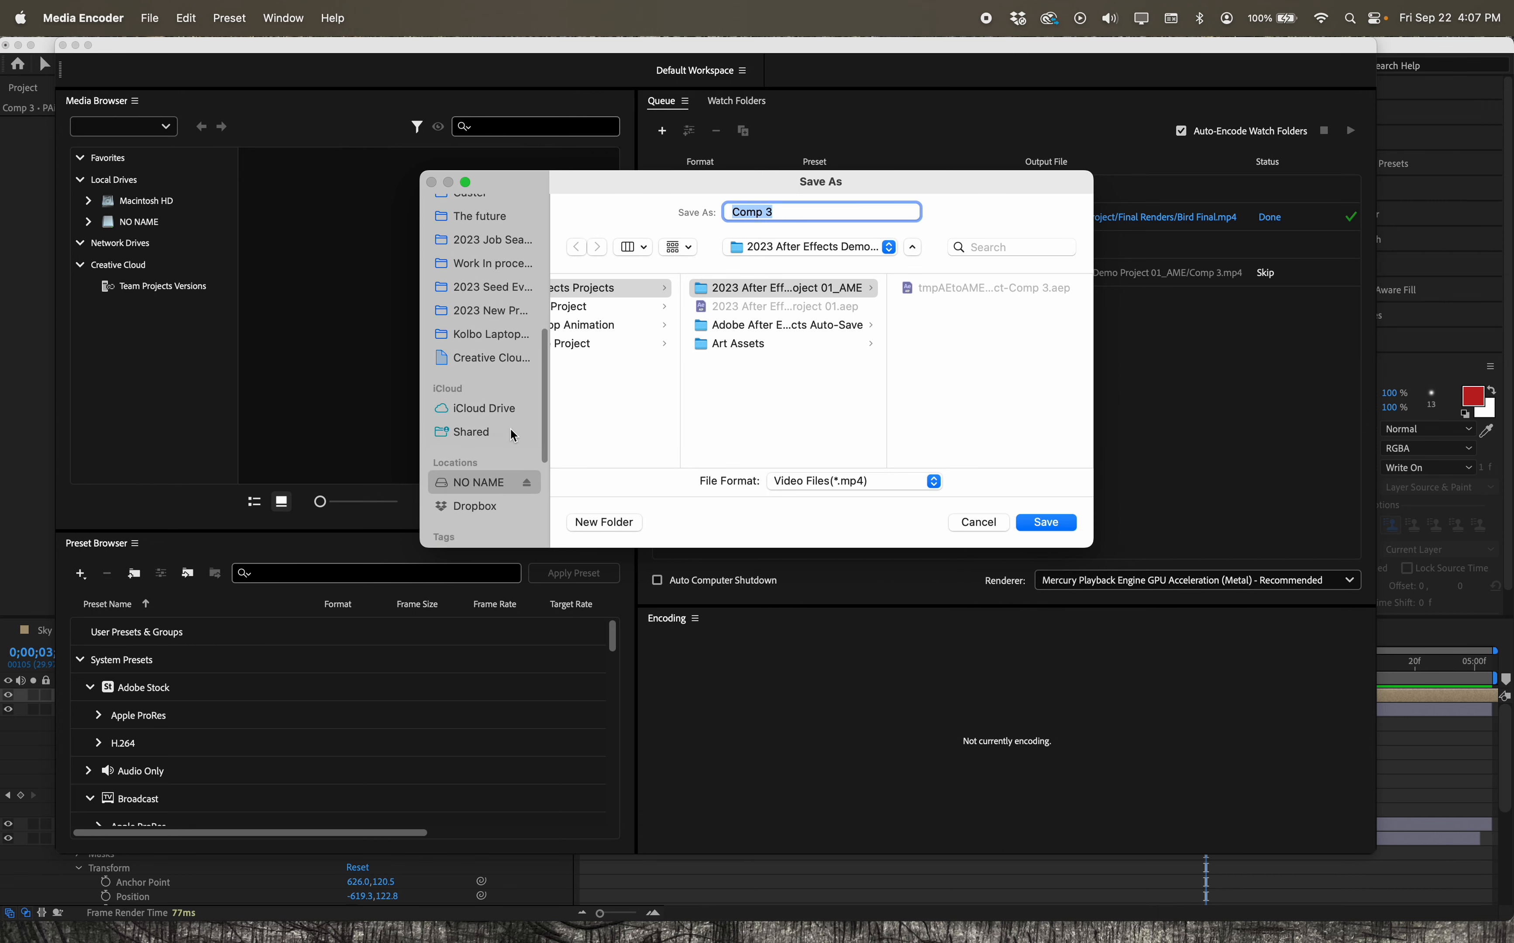
pyautogui.click(478, 482)
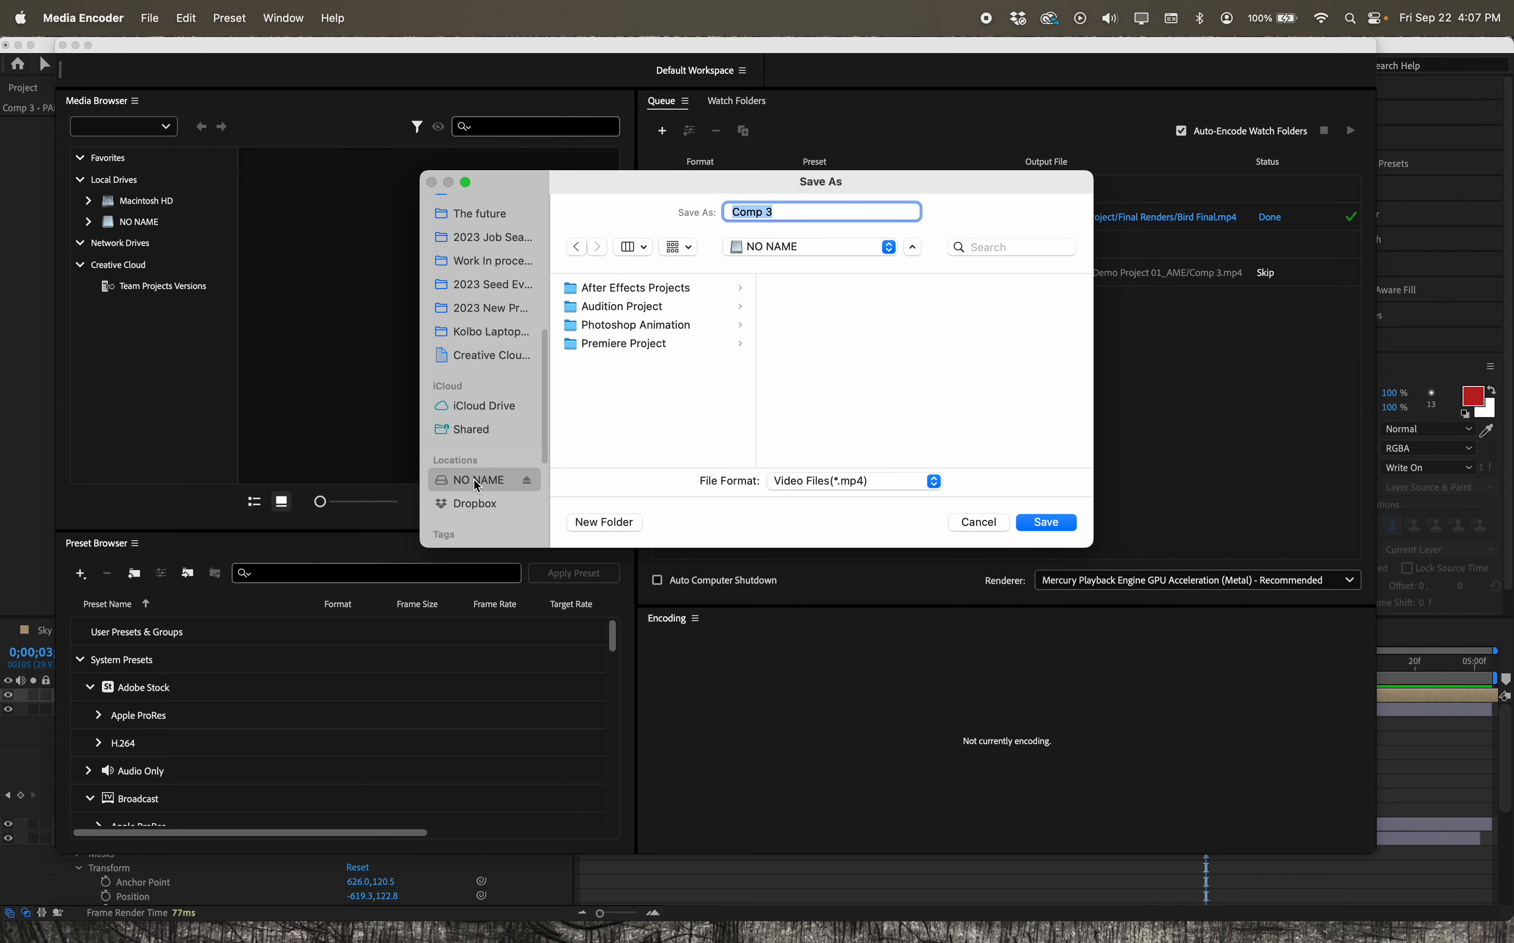
pyautogui.click(655, 290)
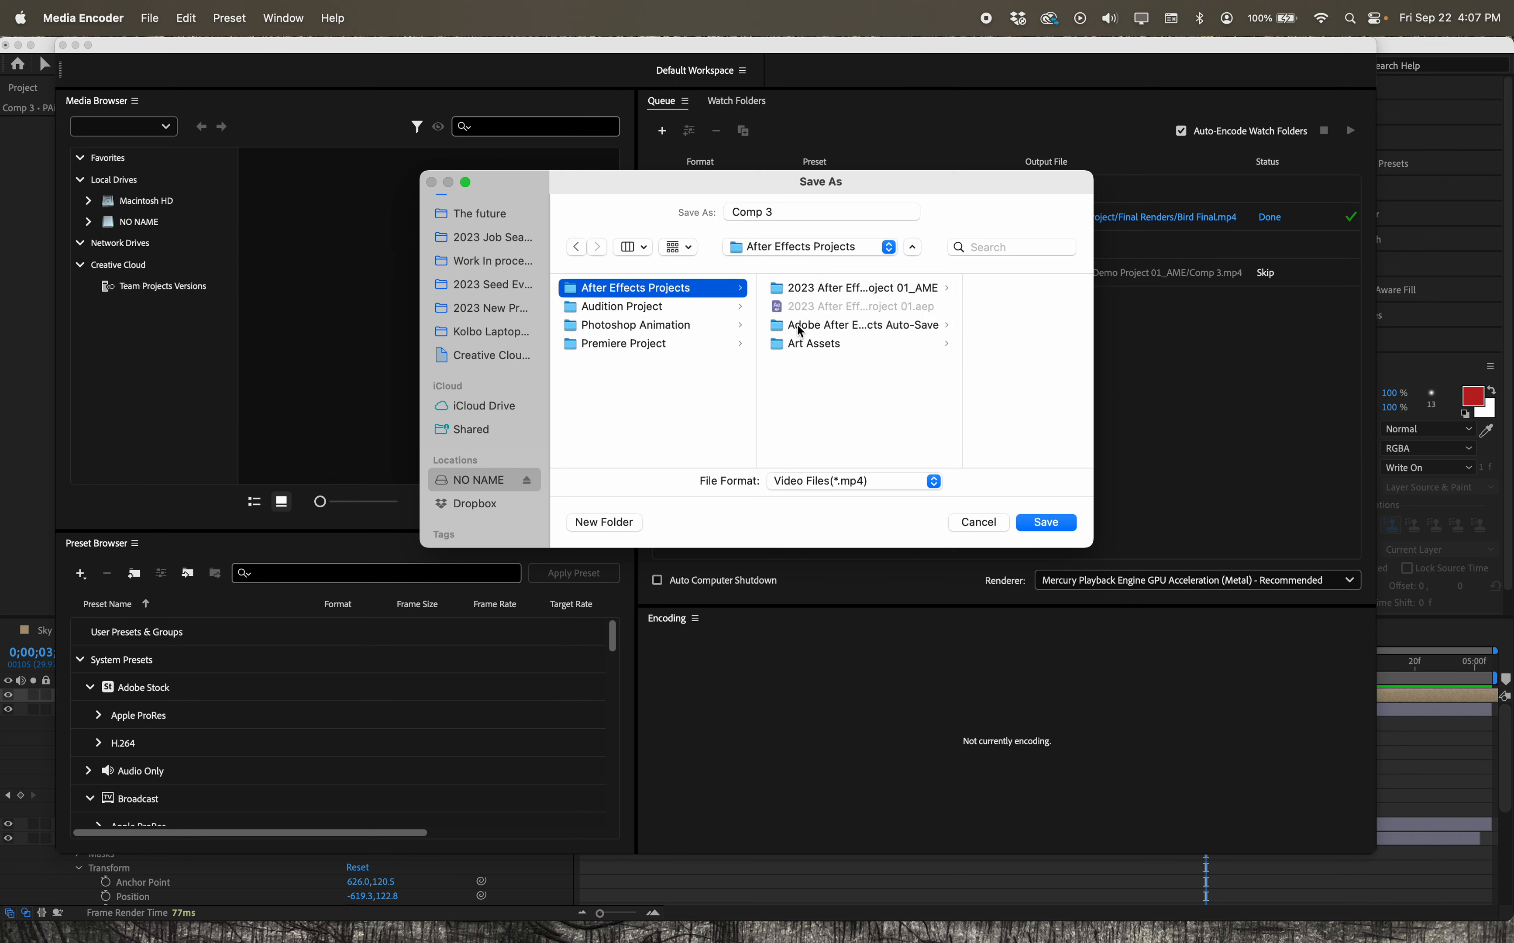
pyautogui.click(603, 522)
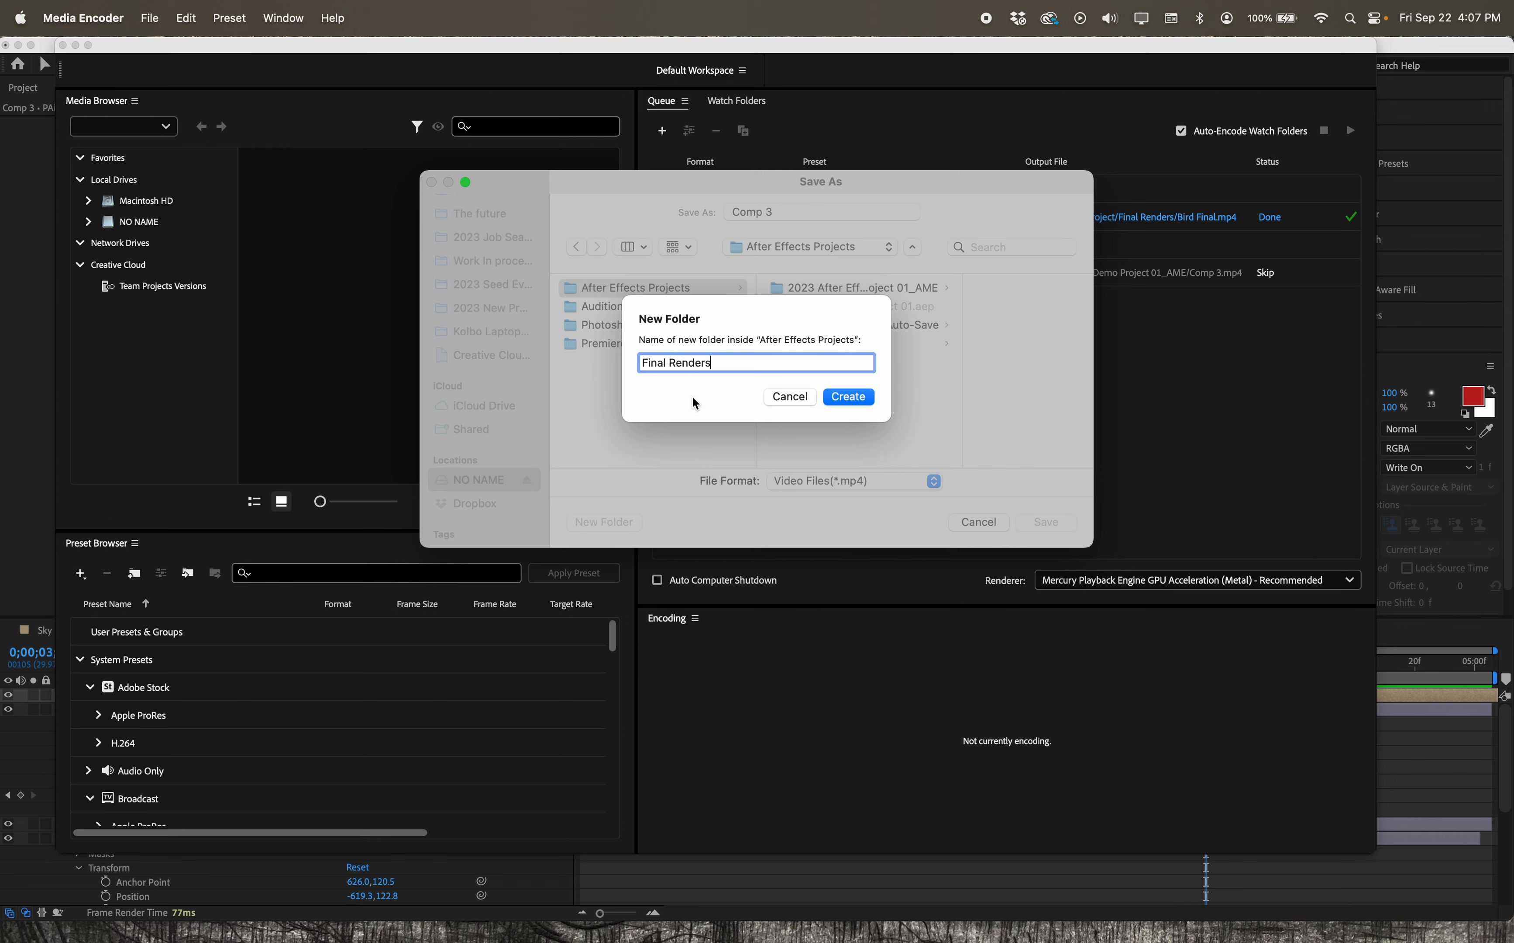
pyautogui.write('Final Renders')
pyautogui.click(845, 397)
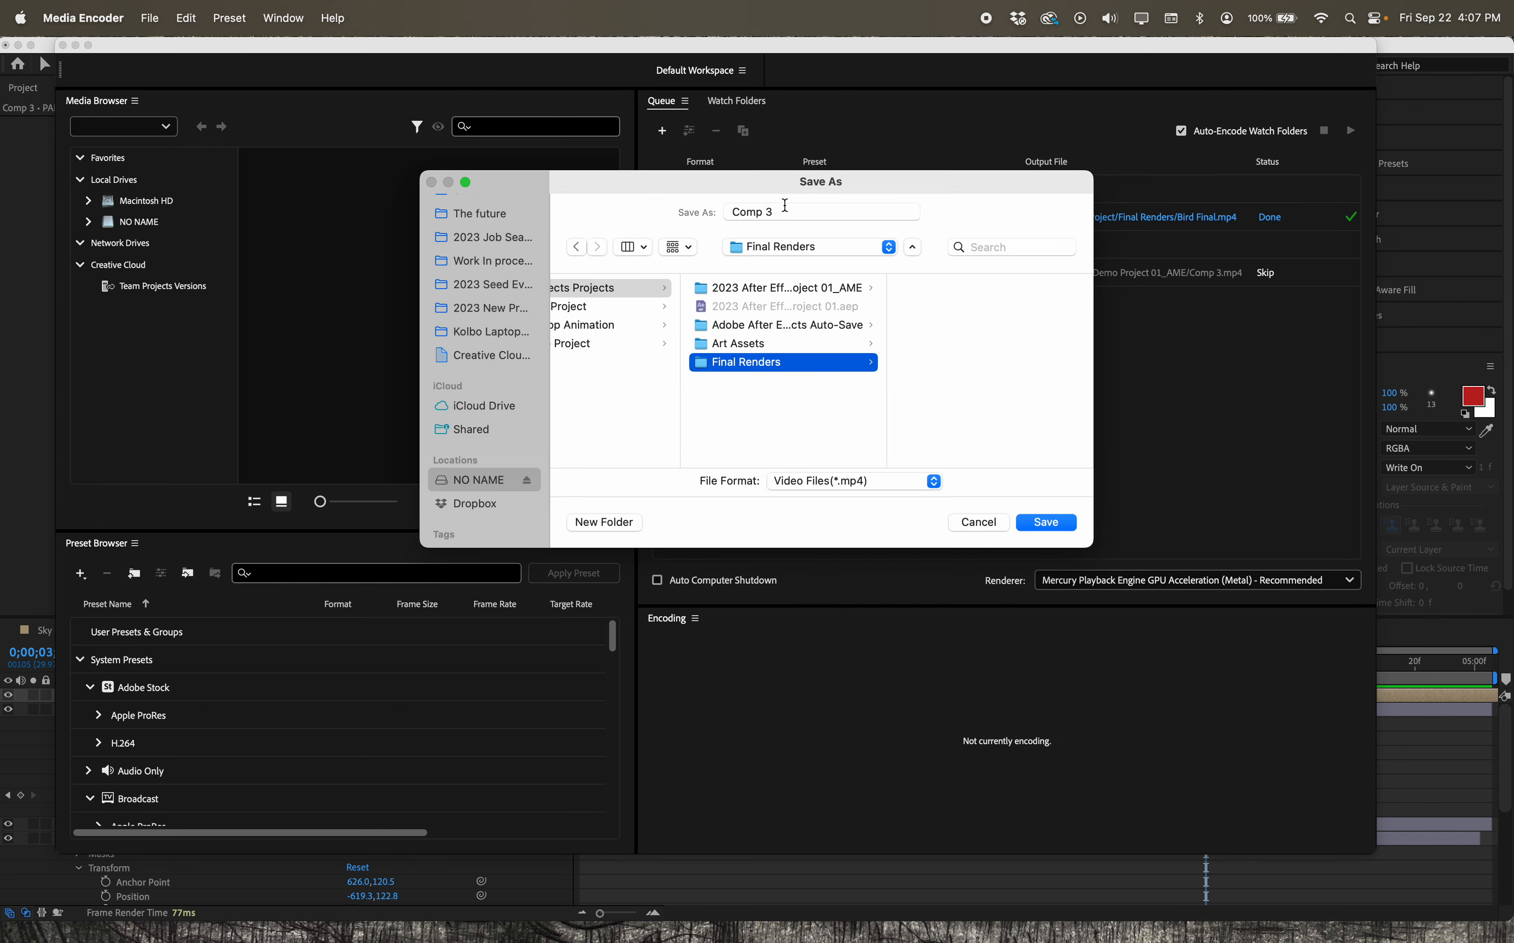
# - Name the output file Test 01 and save it as an mp4 in the Final Renders folder
pyautogui.click(774, 211)
pyautogui.write('Testy 01')
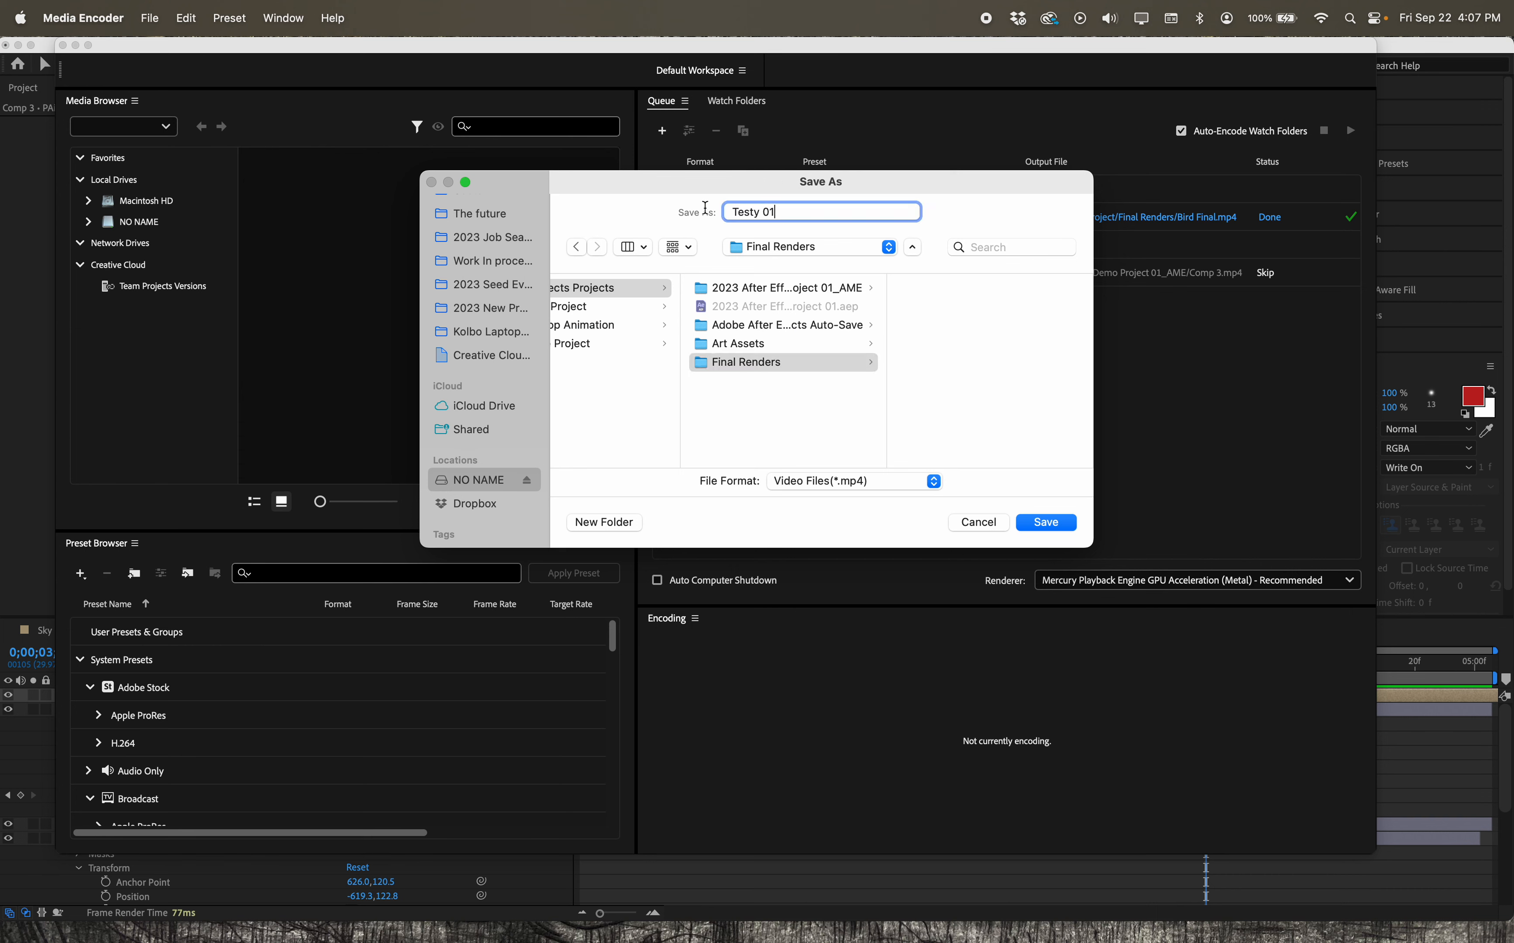
pyautogui.press('Left')
pyautogui.press('Left')
pyautogui.press('Delete')
pyautogui.click(1047, 522)
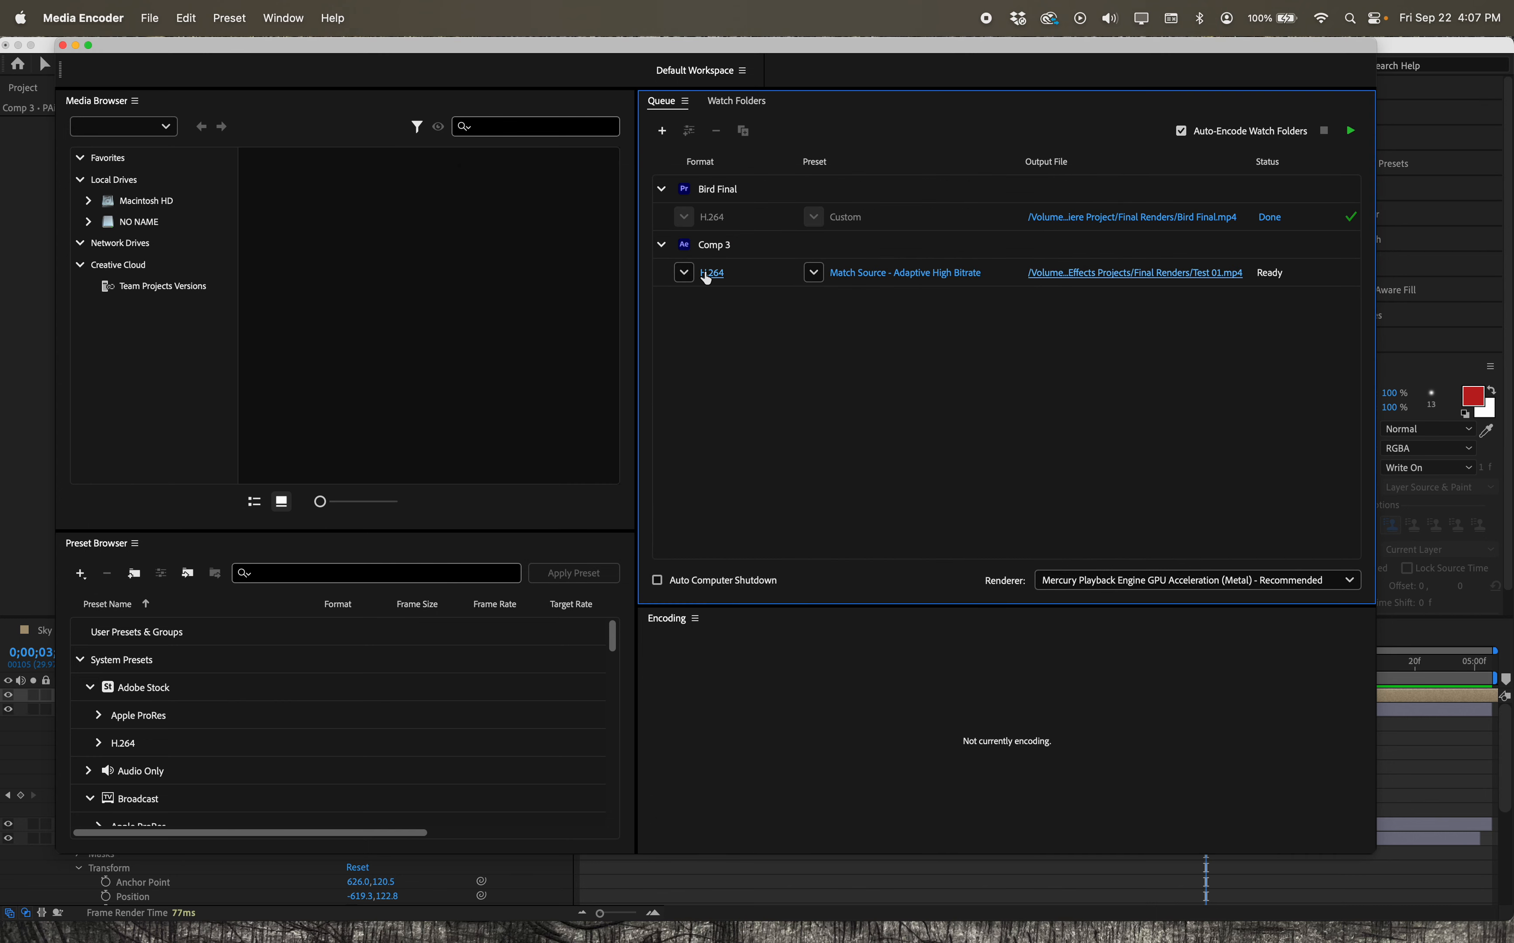
# - Turn off audio export in Comp 3's export settings, accept them and start encoding the queue
pyautogui.click(892, 275)
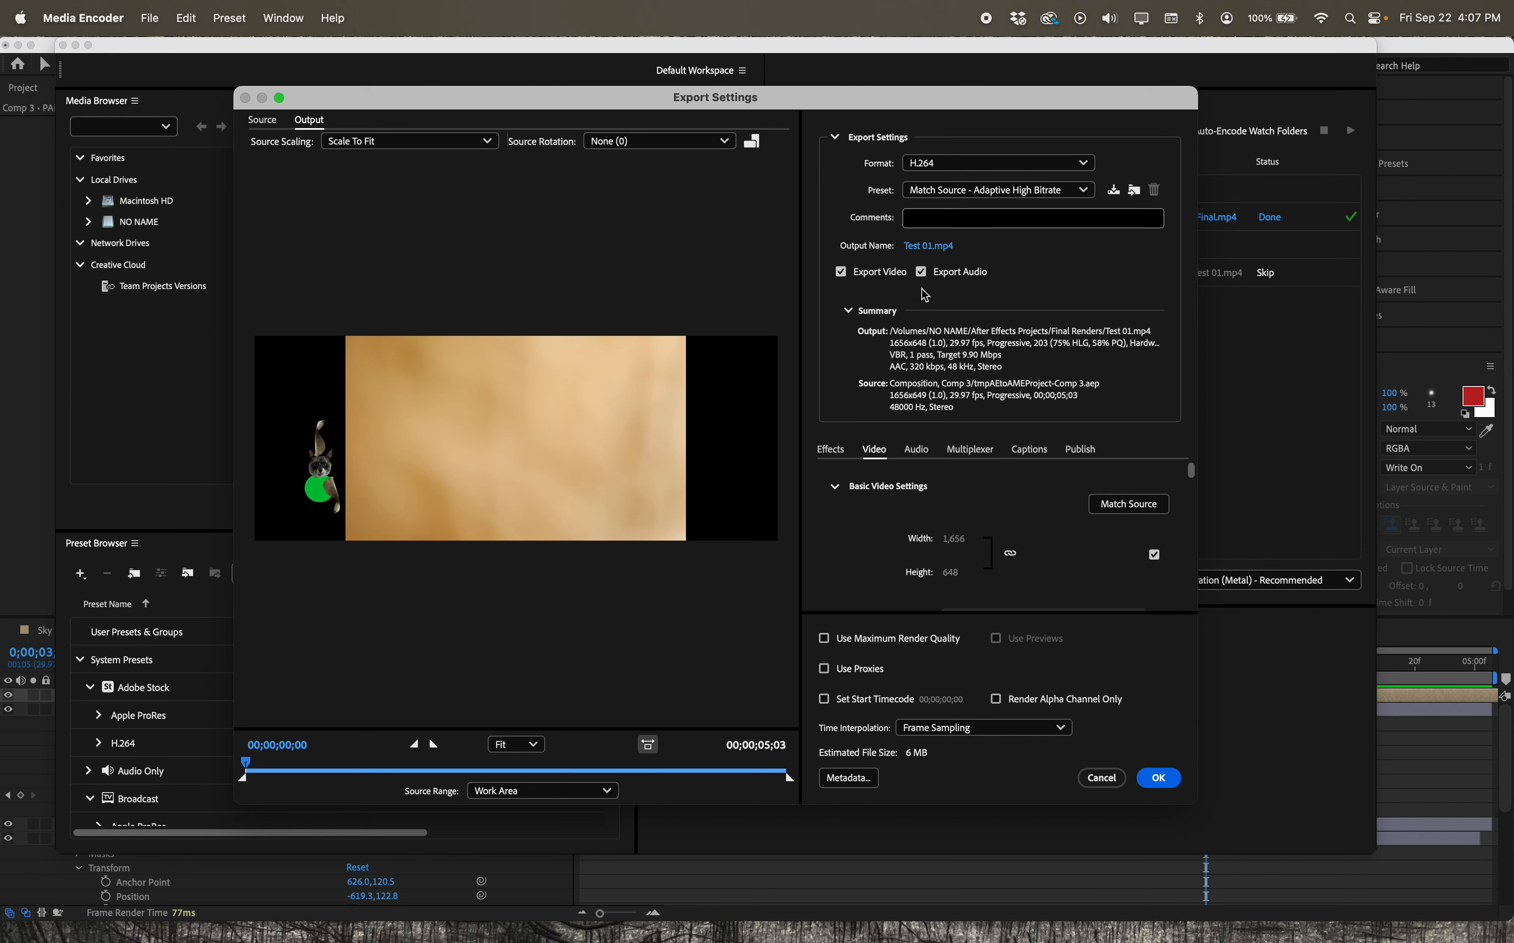
pyautogui.click(922, 272)
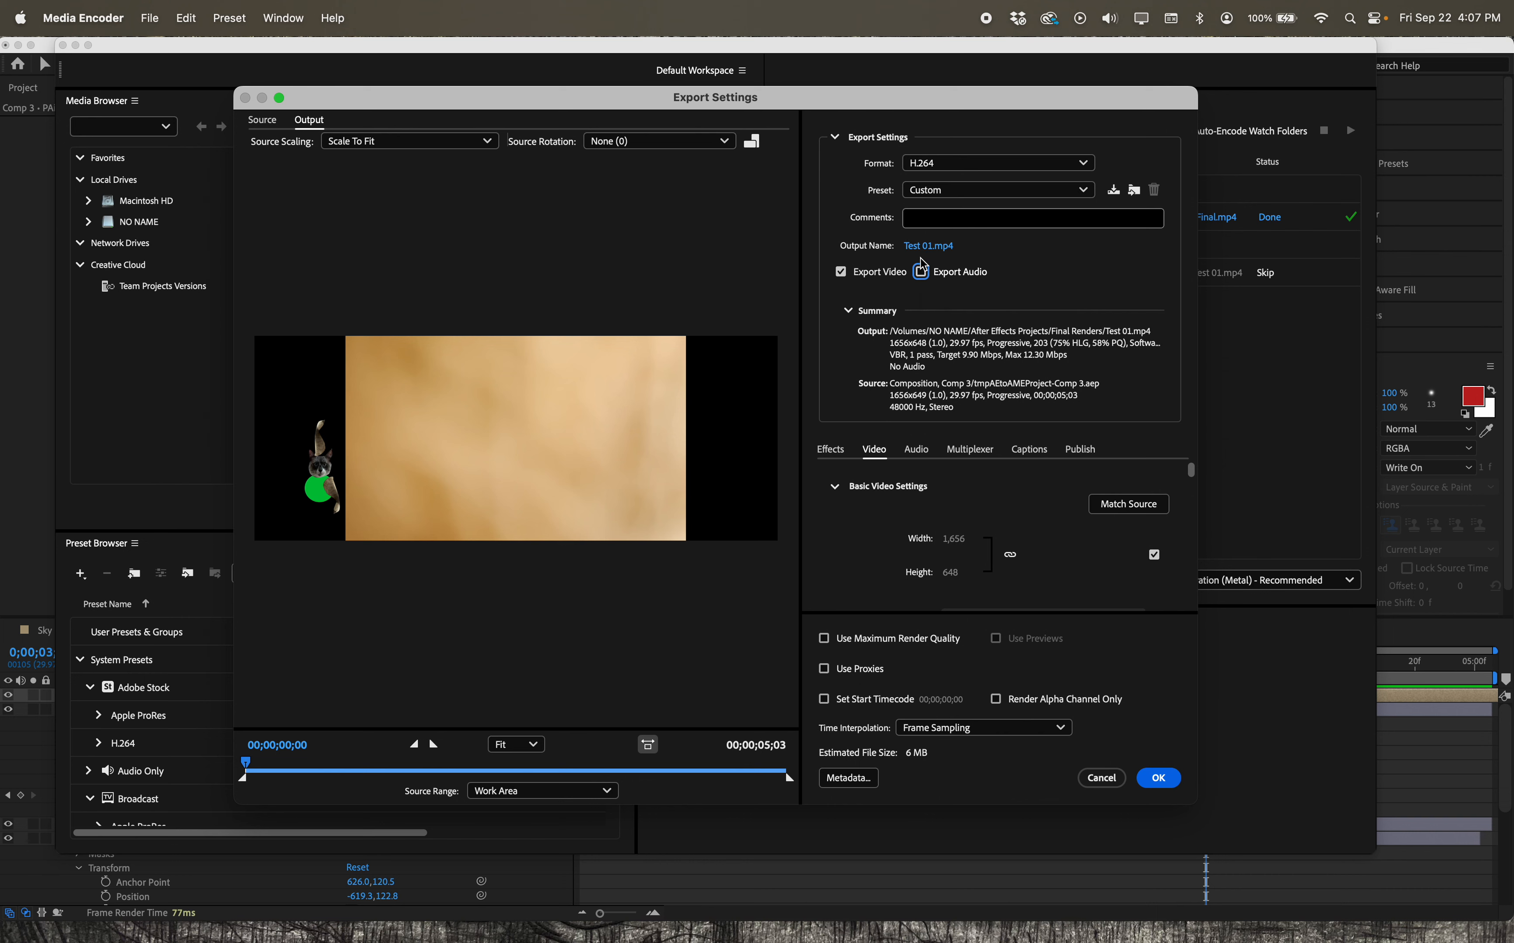
pyautogui.click(829, 453)
pyautogui.click(916, 452)
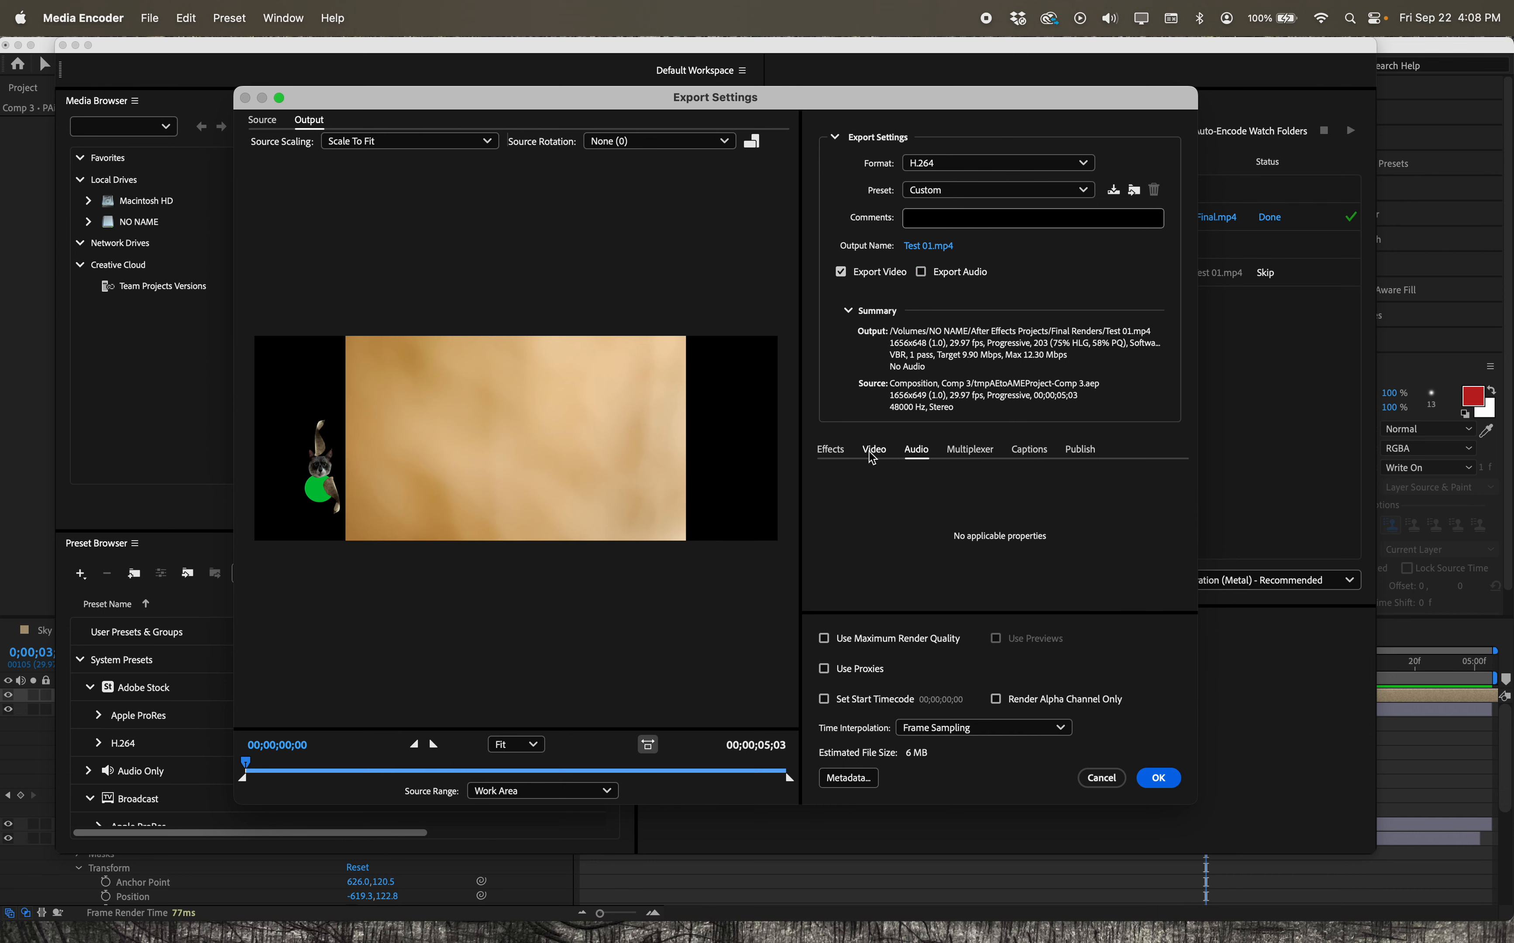
pyautogui.click(872, 455)
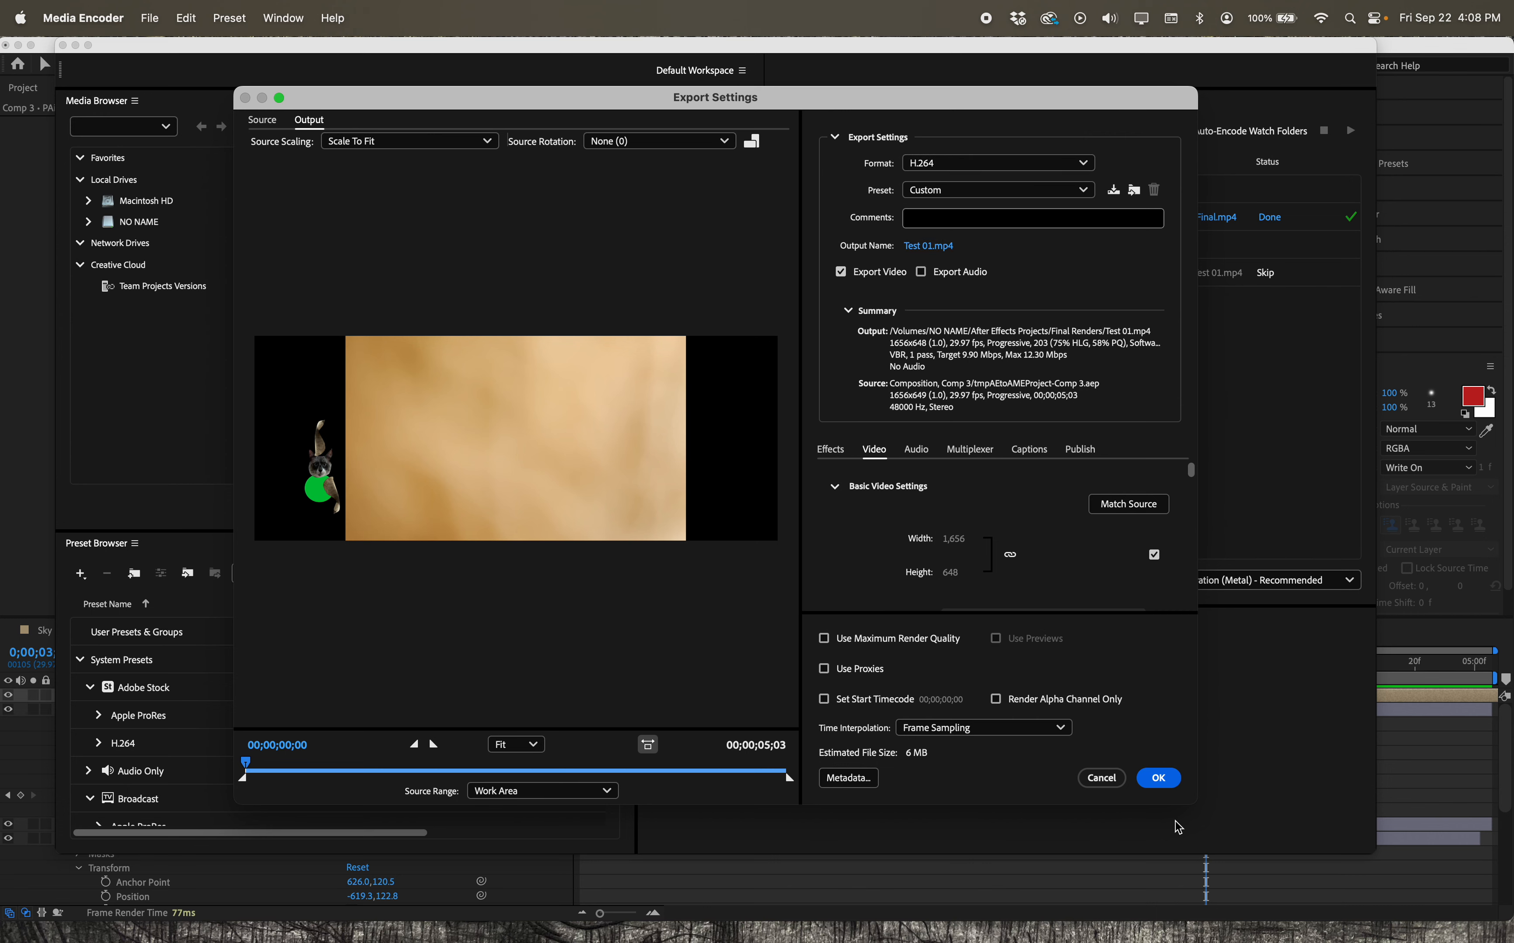
pyautogui.click(1159, 778)
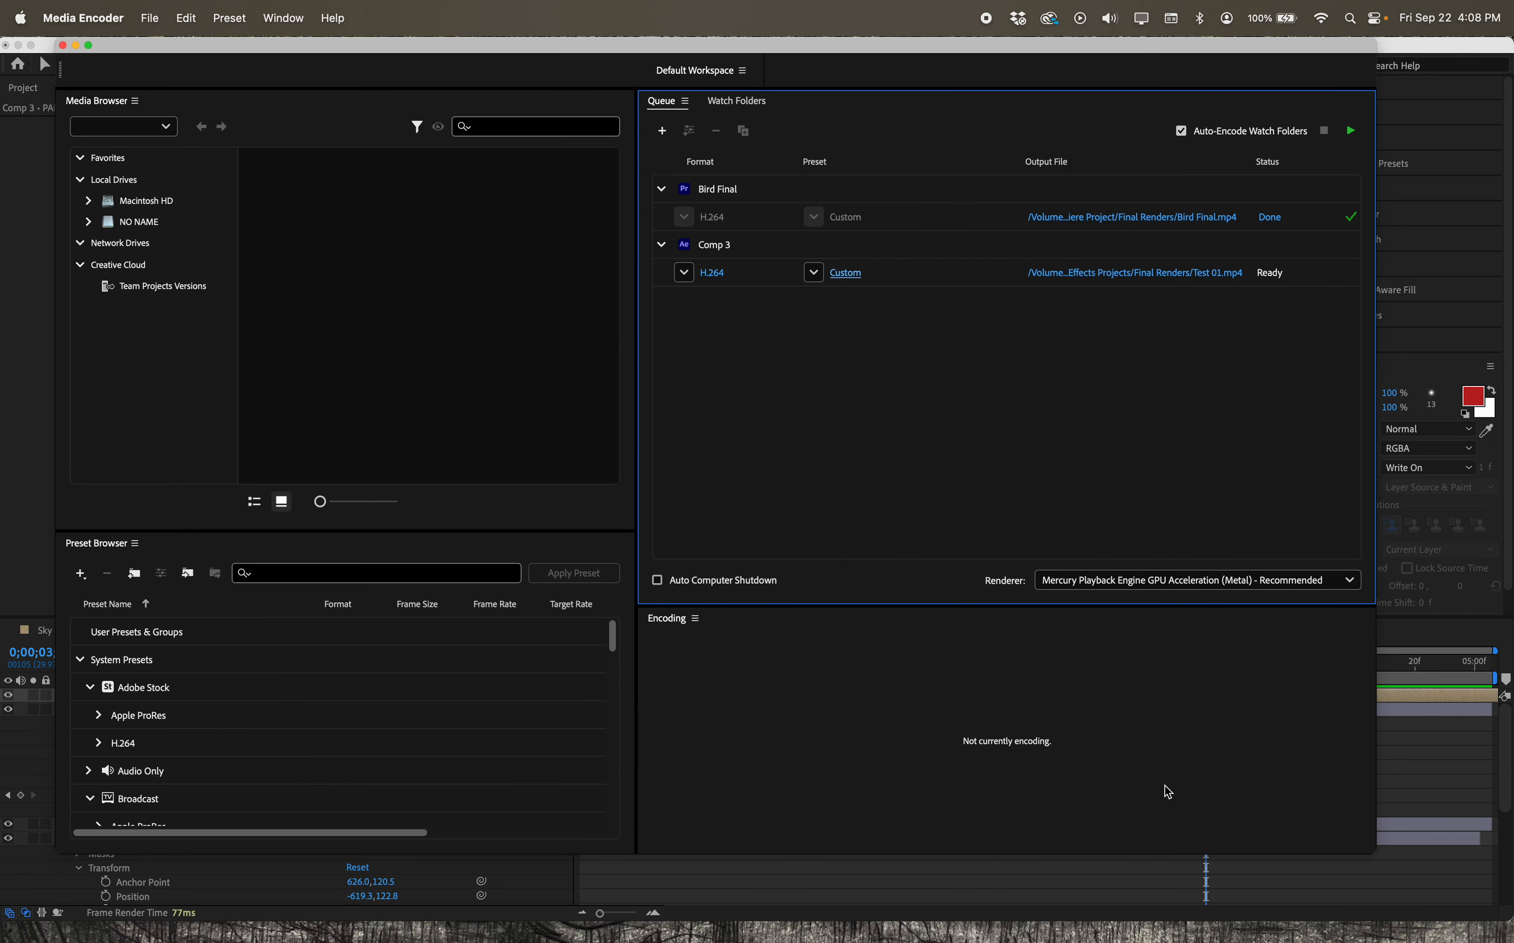
pyautogui.click(1351, 132)
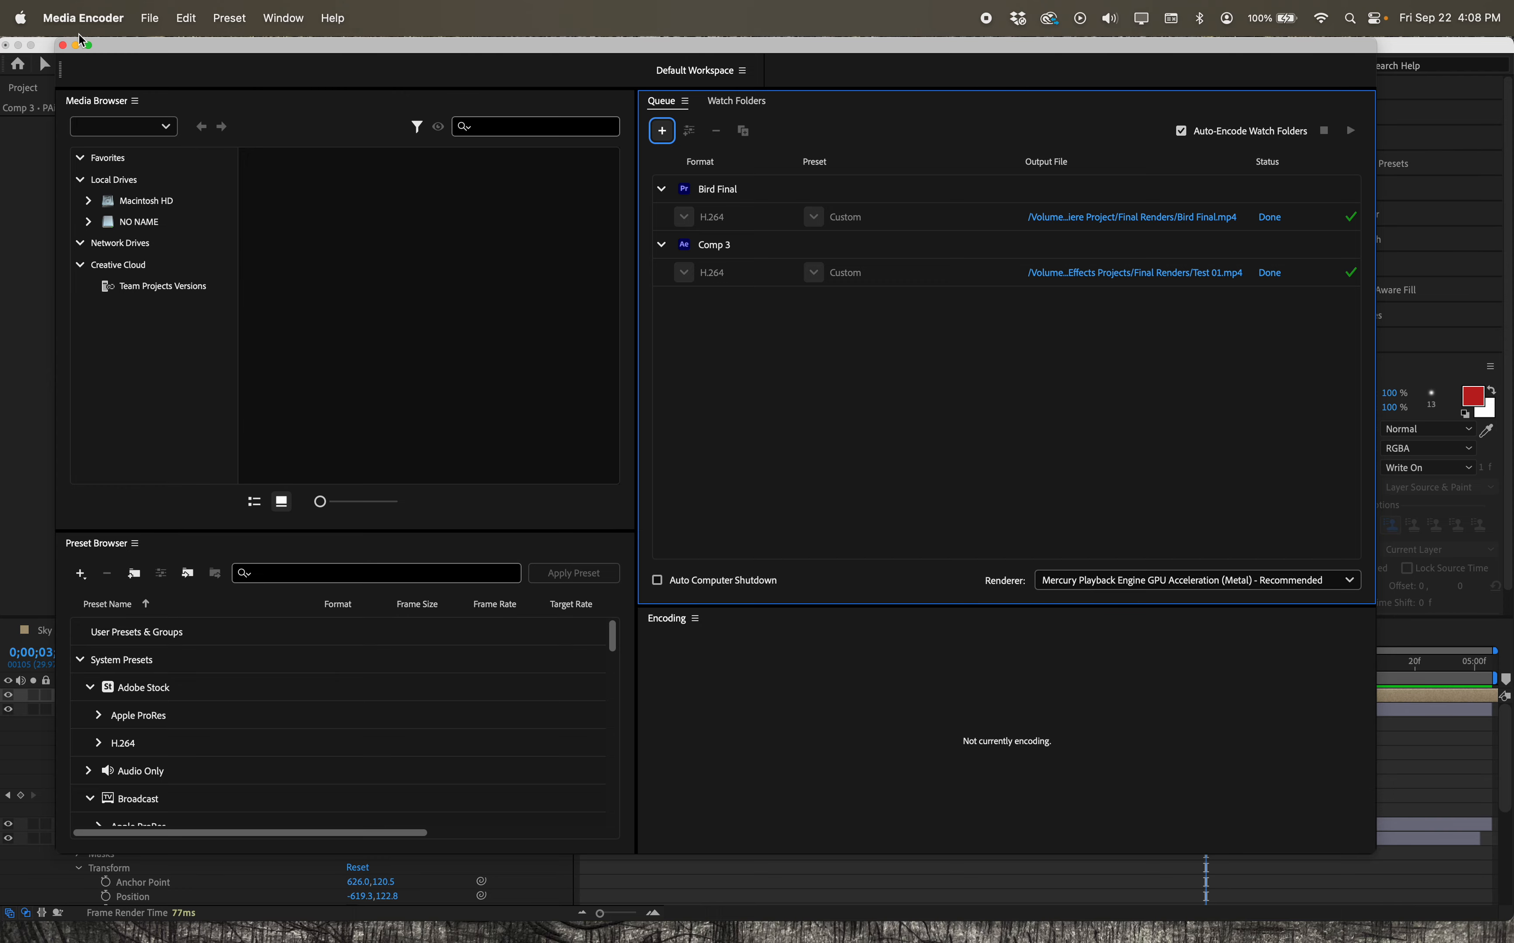
# - Minimize the Media Encoder and After Effects windows and open Test 01.mp4 from After Effects Projects > Final Renders on the NO NAME drive
pyautogui.click(75, 46)
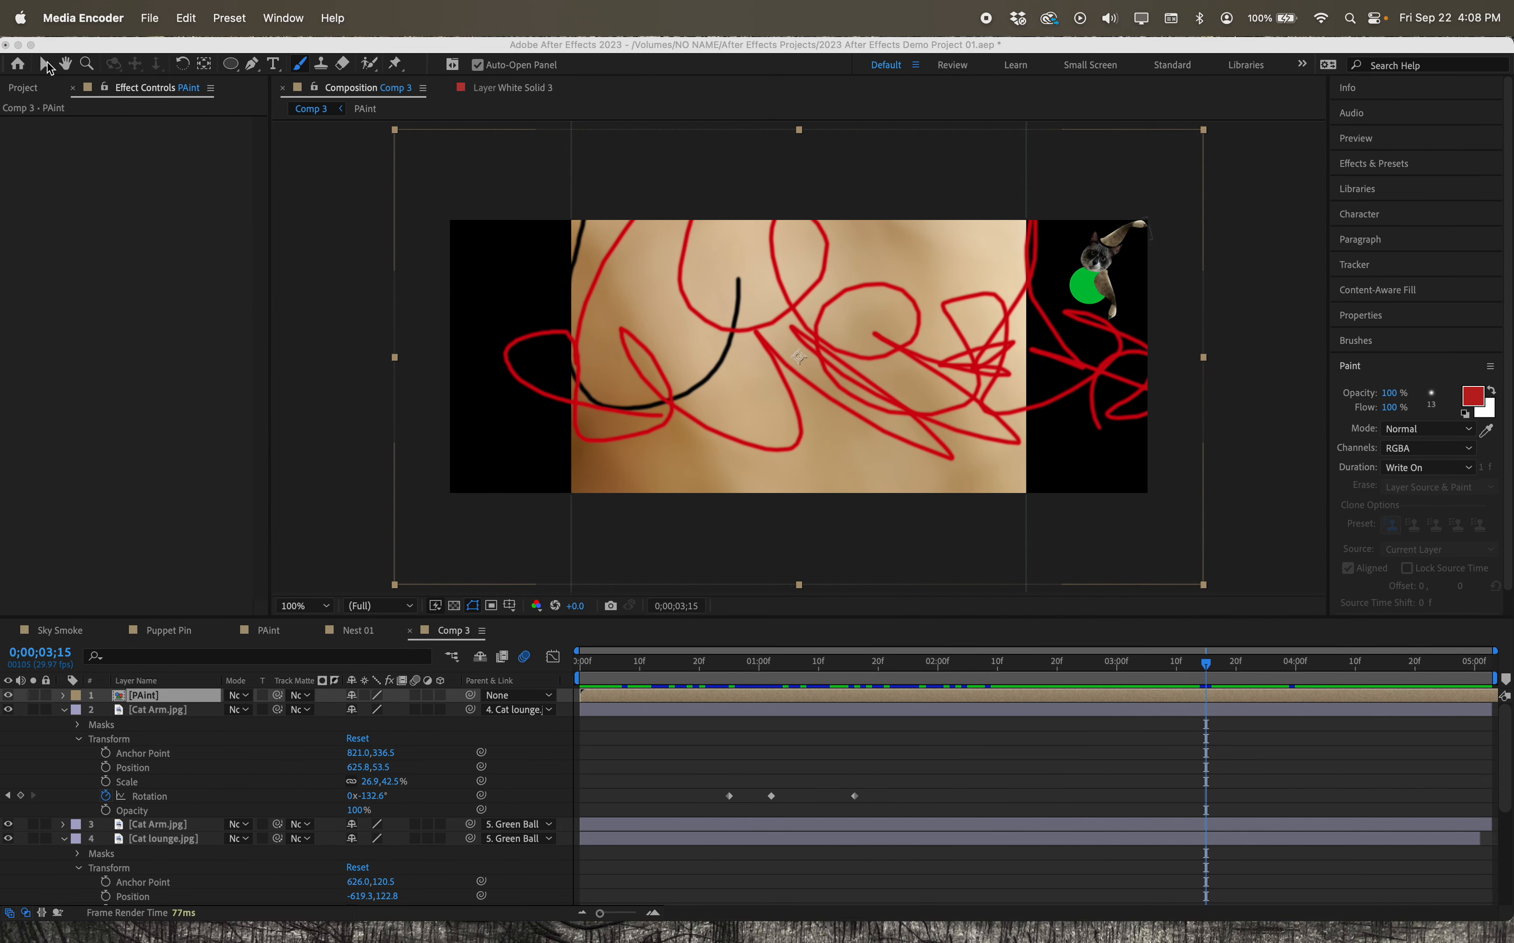
pyautogui.click(18, 45)
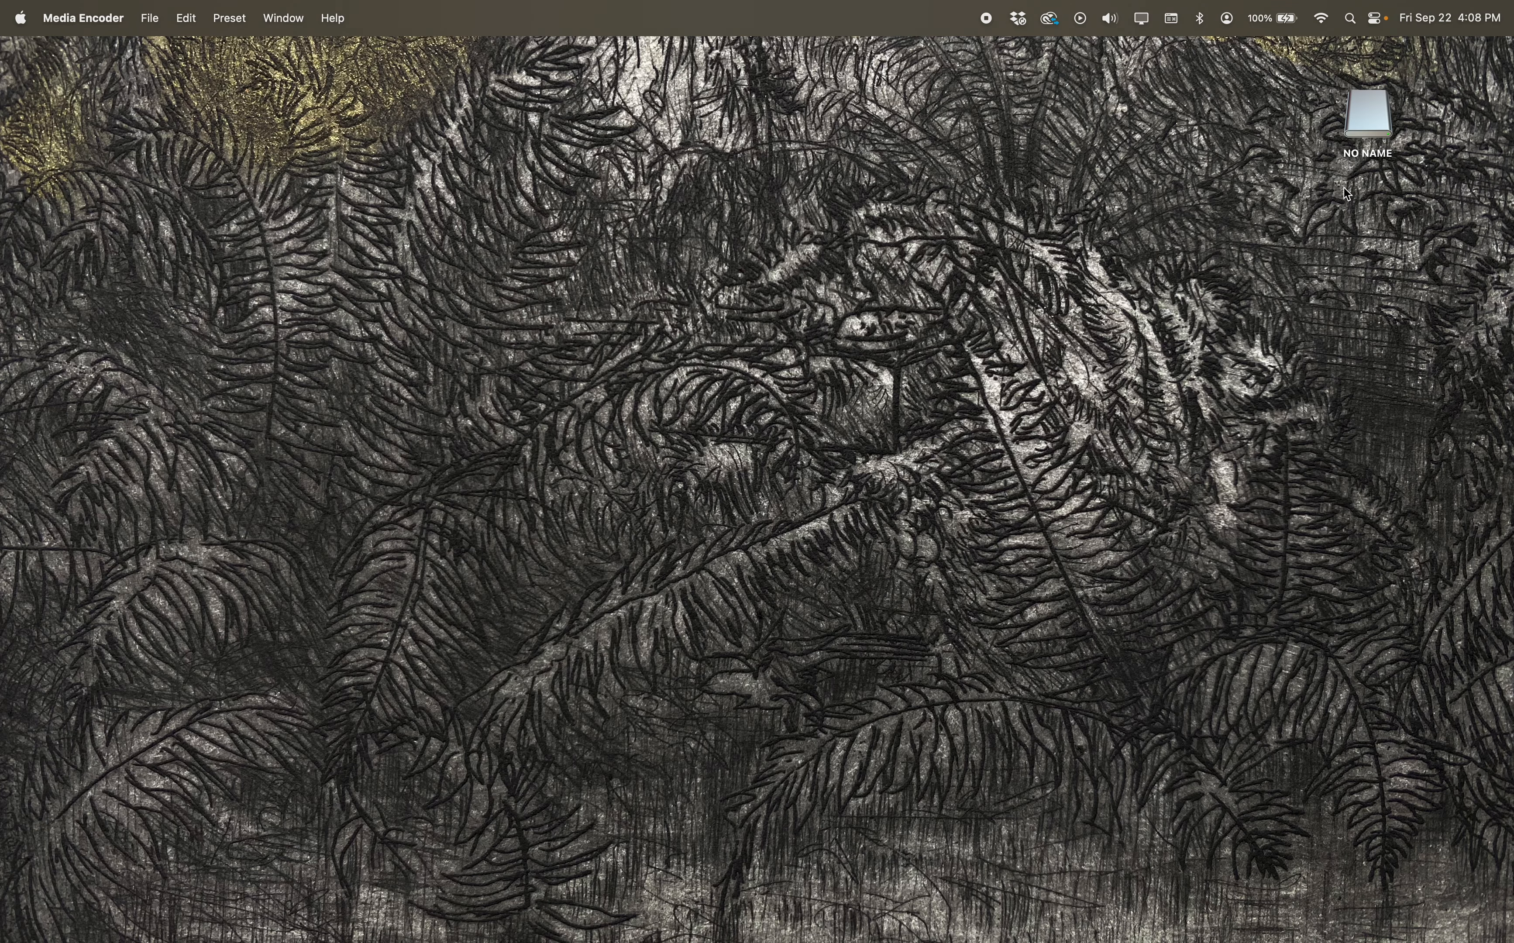
pyautogui.doubleClick(1367, 115)
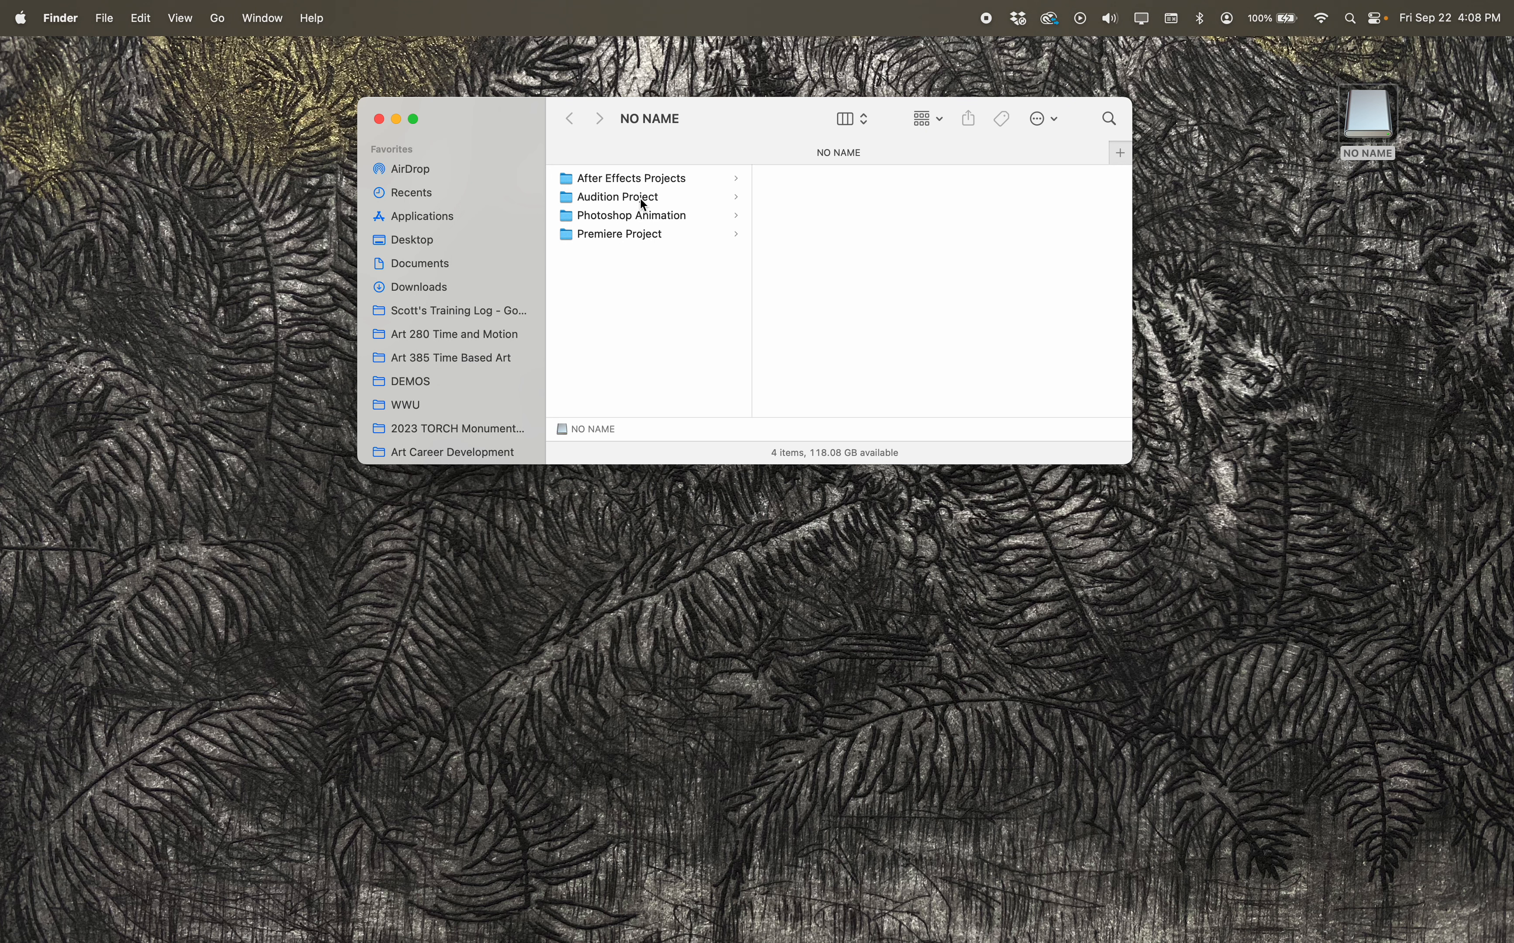
pyautogui.click(643, 182)
pyautogui.click(845, 252)
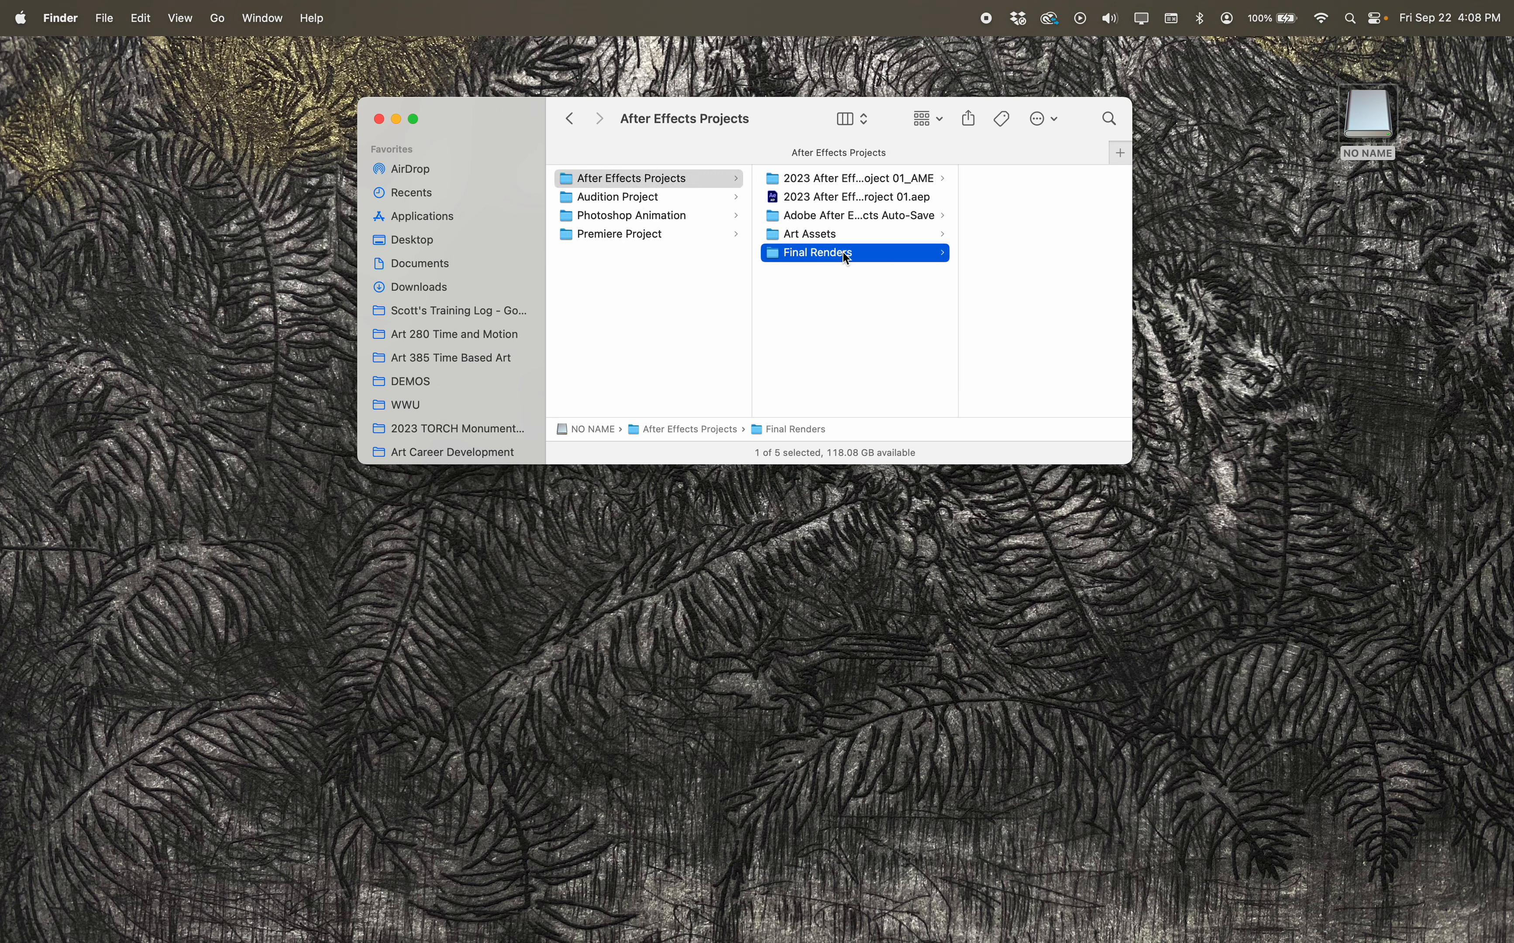
pyautogui.click(973, 178)
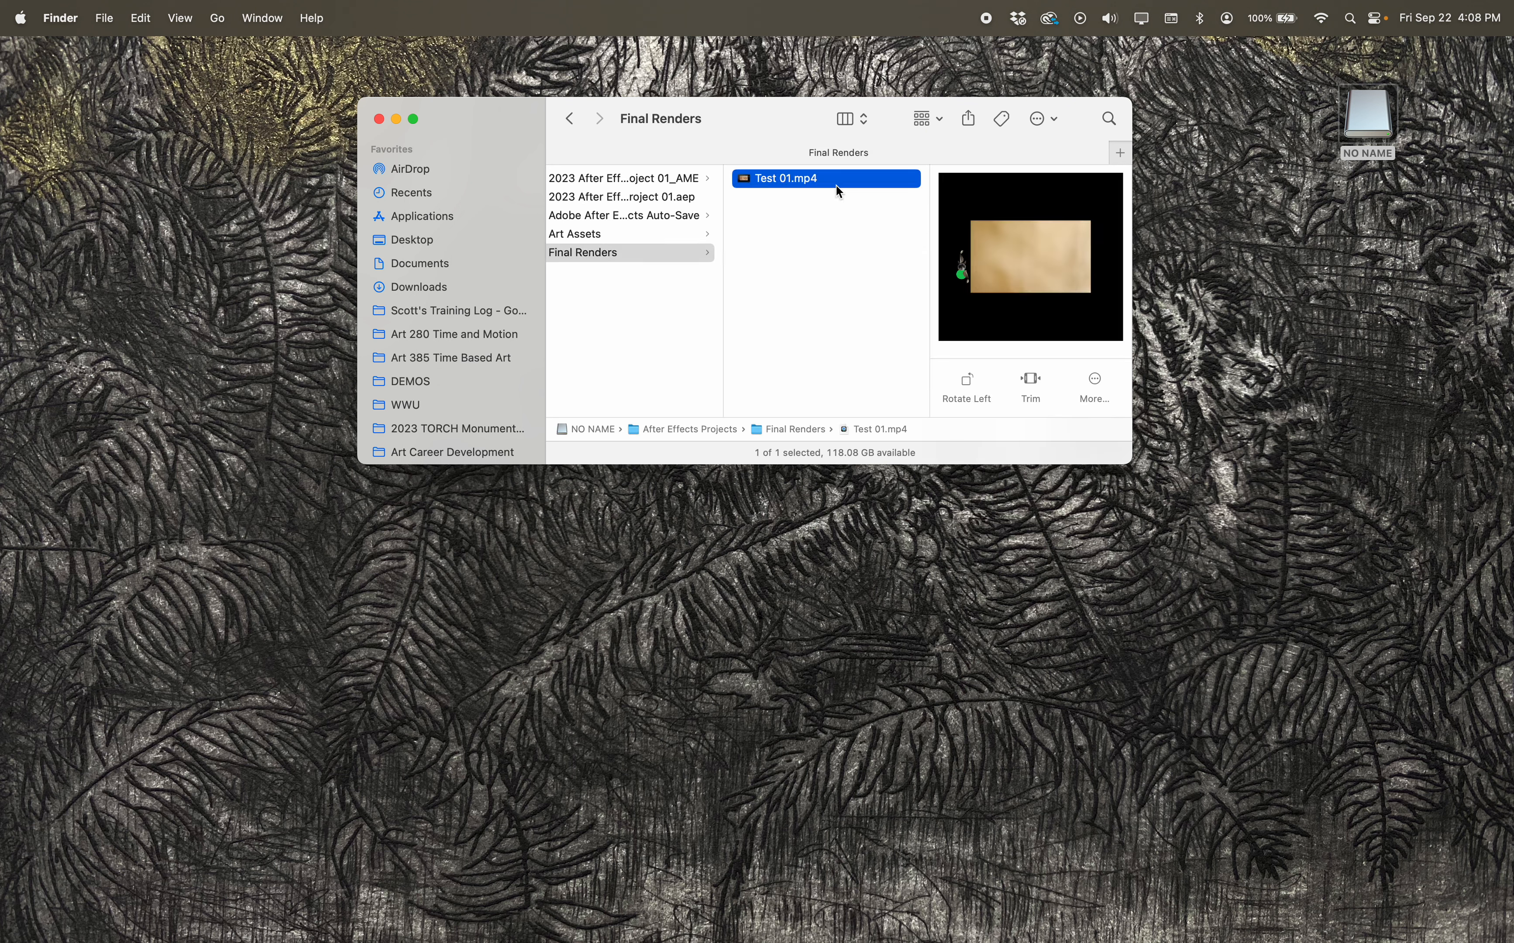
pyautogui.doubleClick(782, 181)
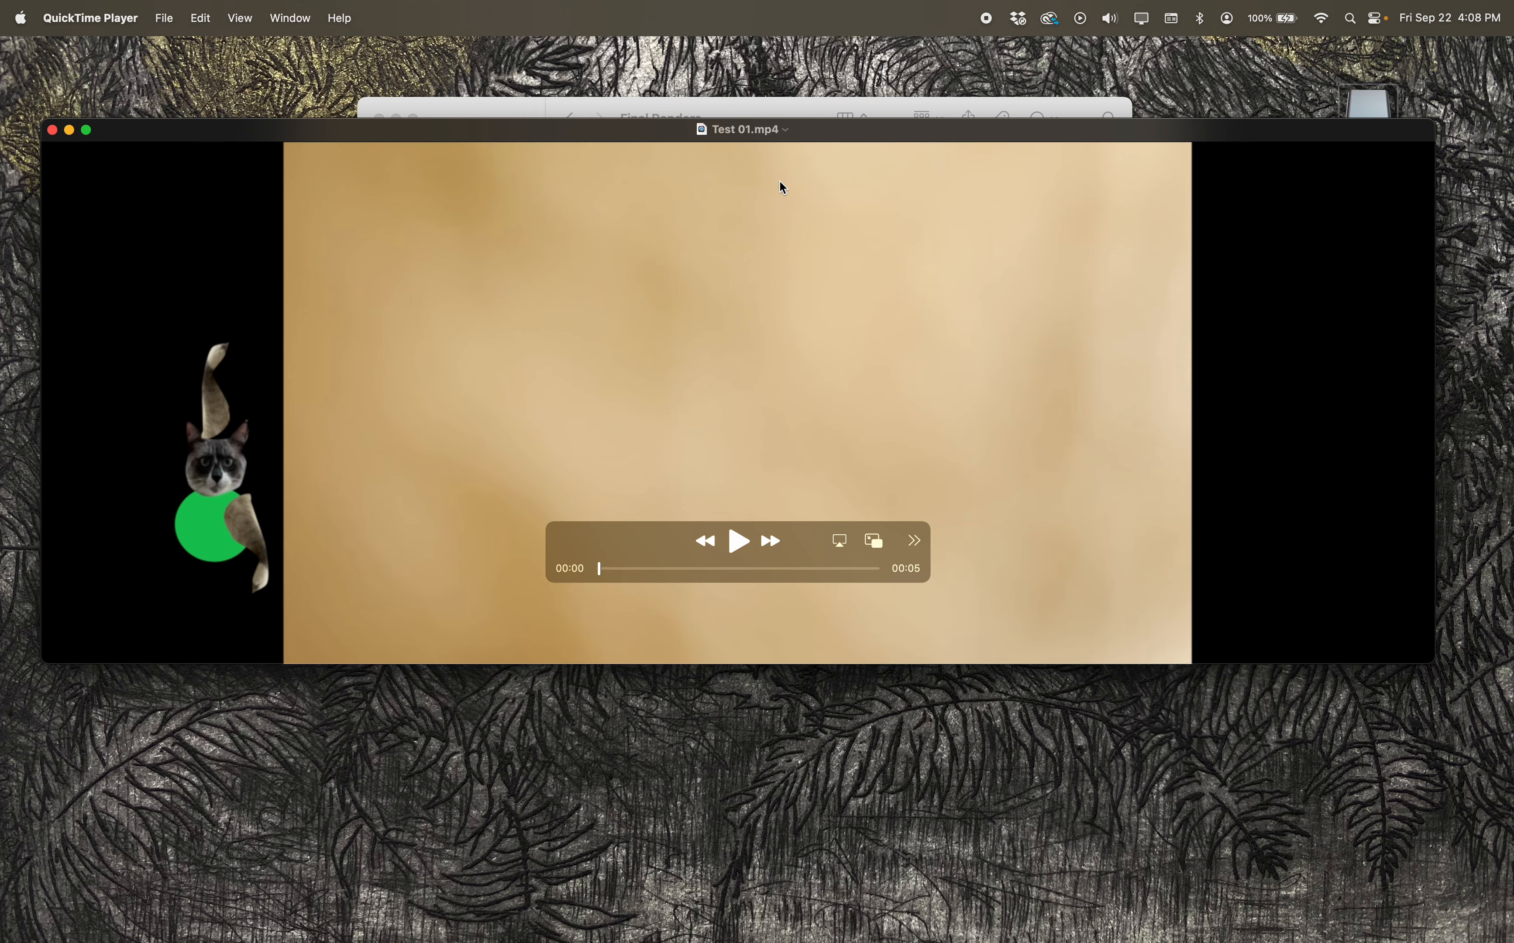
# - Play the rendered video, move its window below the Final Renders file list, replay it from the start and pause at about 00:03
pyautogui.click(739, 541)
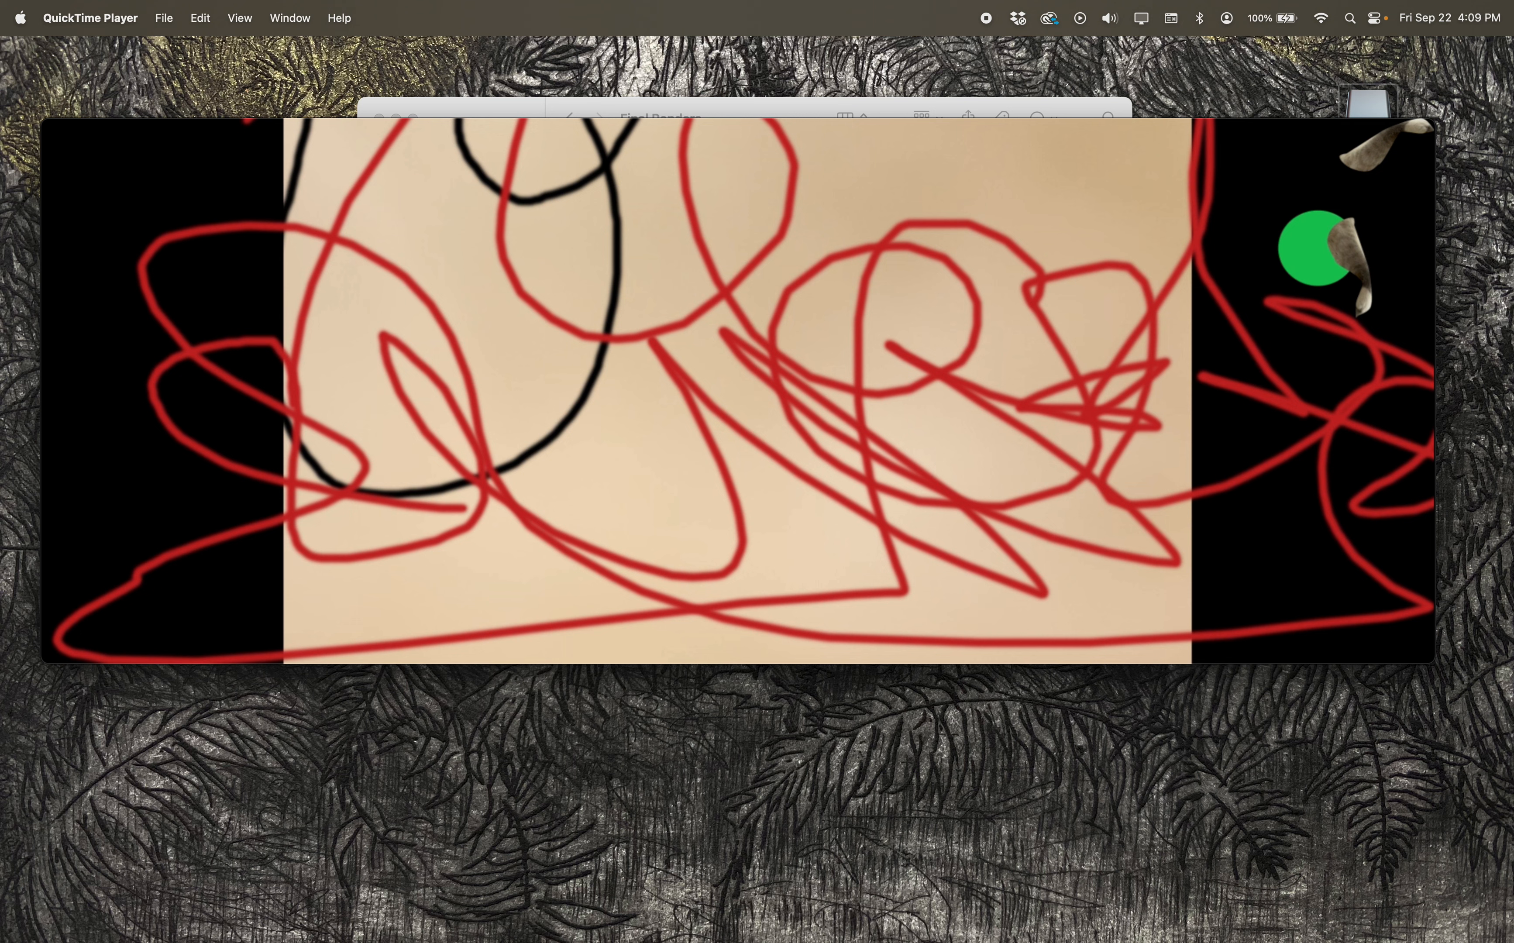
pyautogui.moveTo(768, 131); pyautogui.dragTo(761, 337)
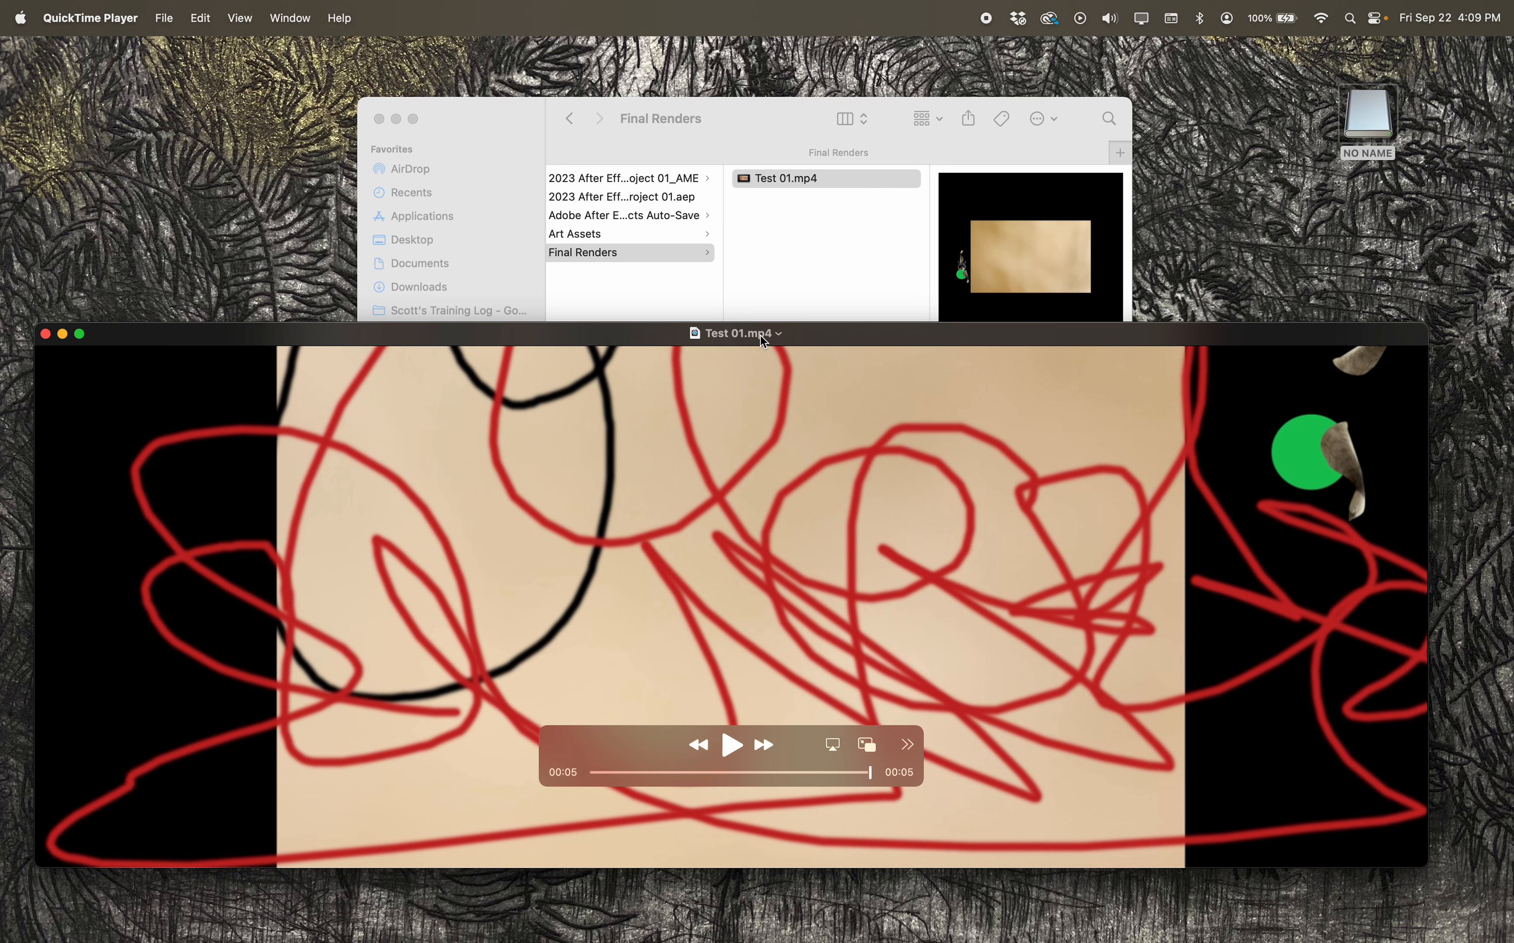
pyautogui.moveTo(872, 774); pyautogui.dragTo(592, 773)
pyautogui.click(731, 745)
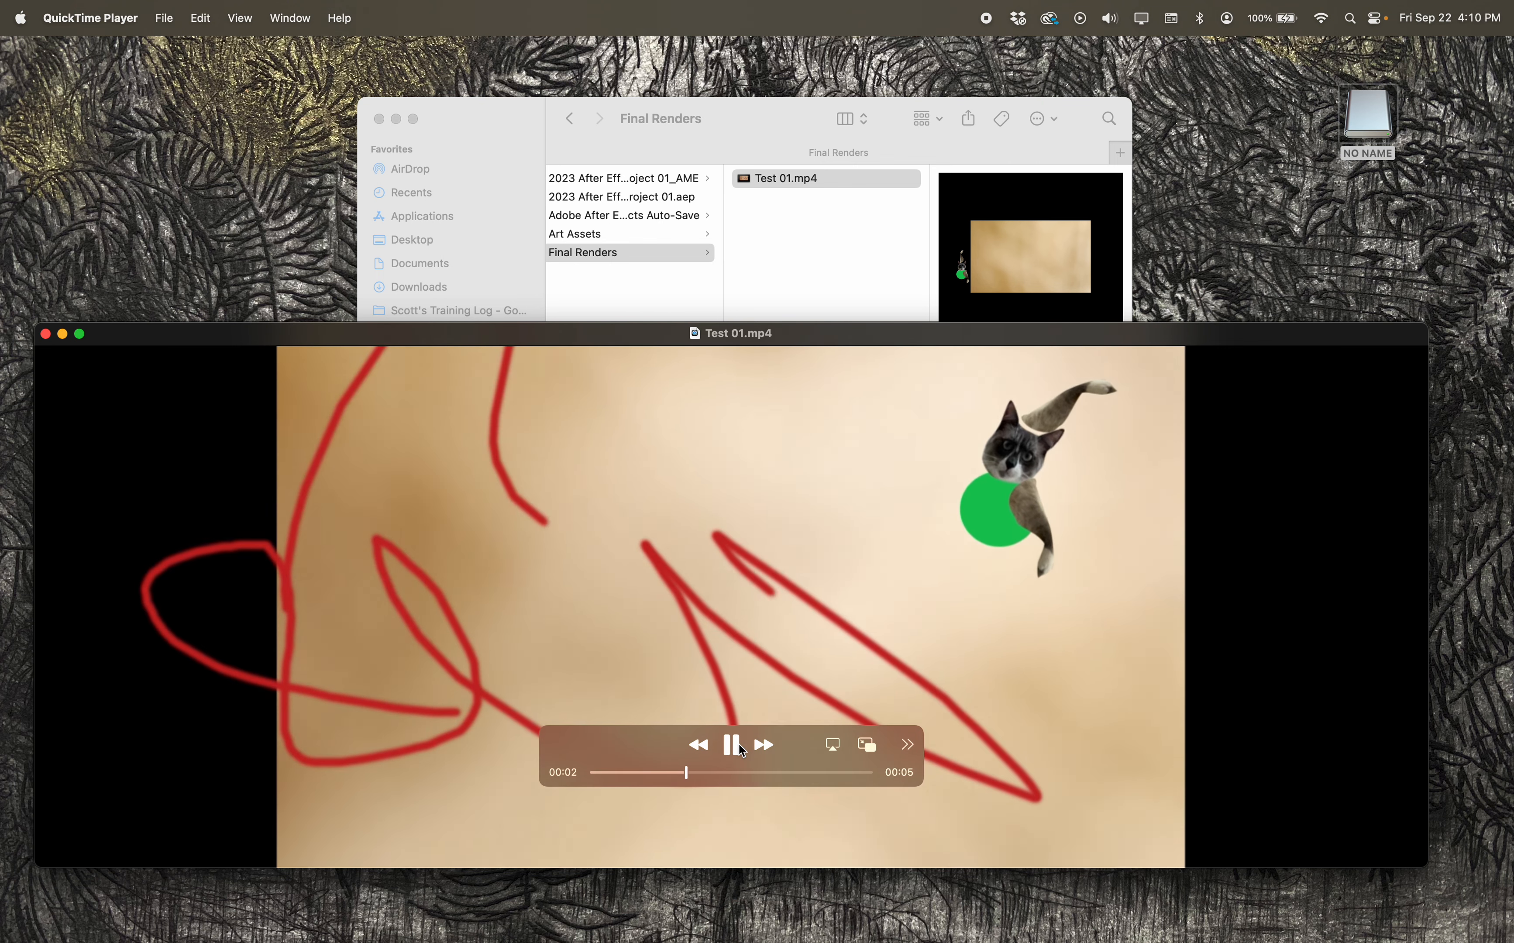
pyautogui.click(733, 745)
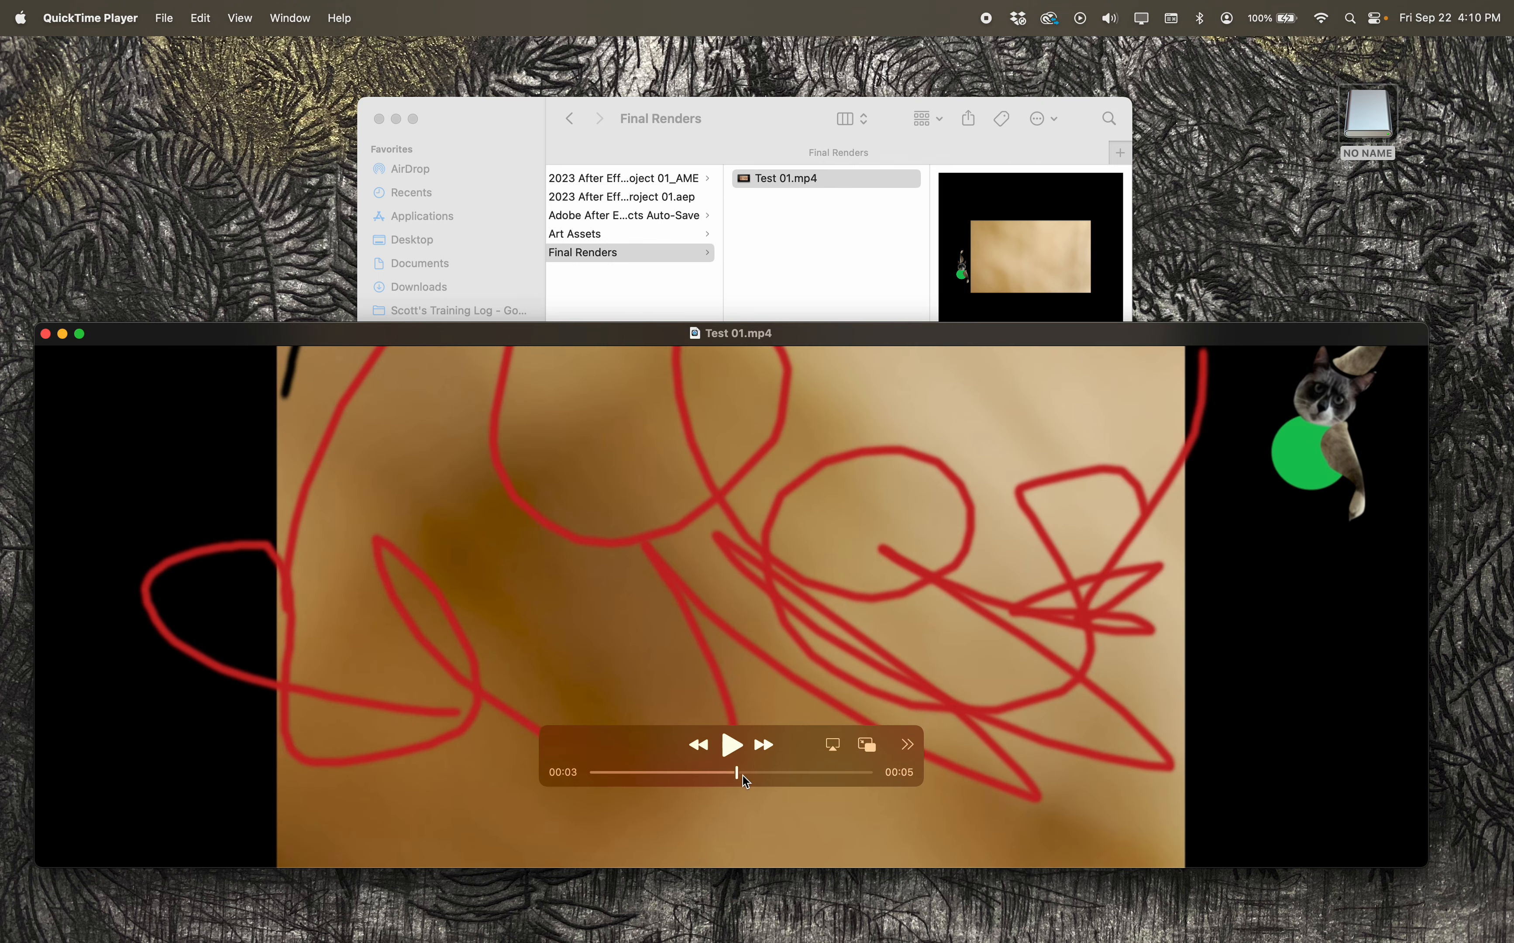
# - Rewind and replay the opening seconds of Test 01.mp4 twice, pausing at about 00:02, and shift the player window slightly lower
pyautogui.moveTo(744, 776); pyautogui.dragTo(615, 773)
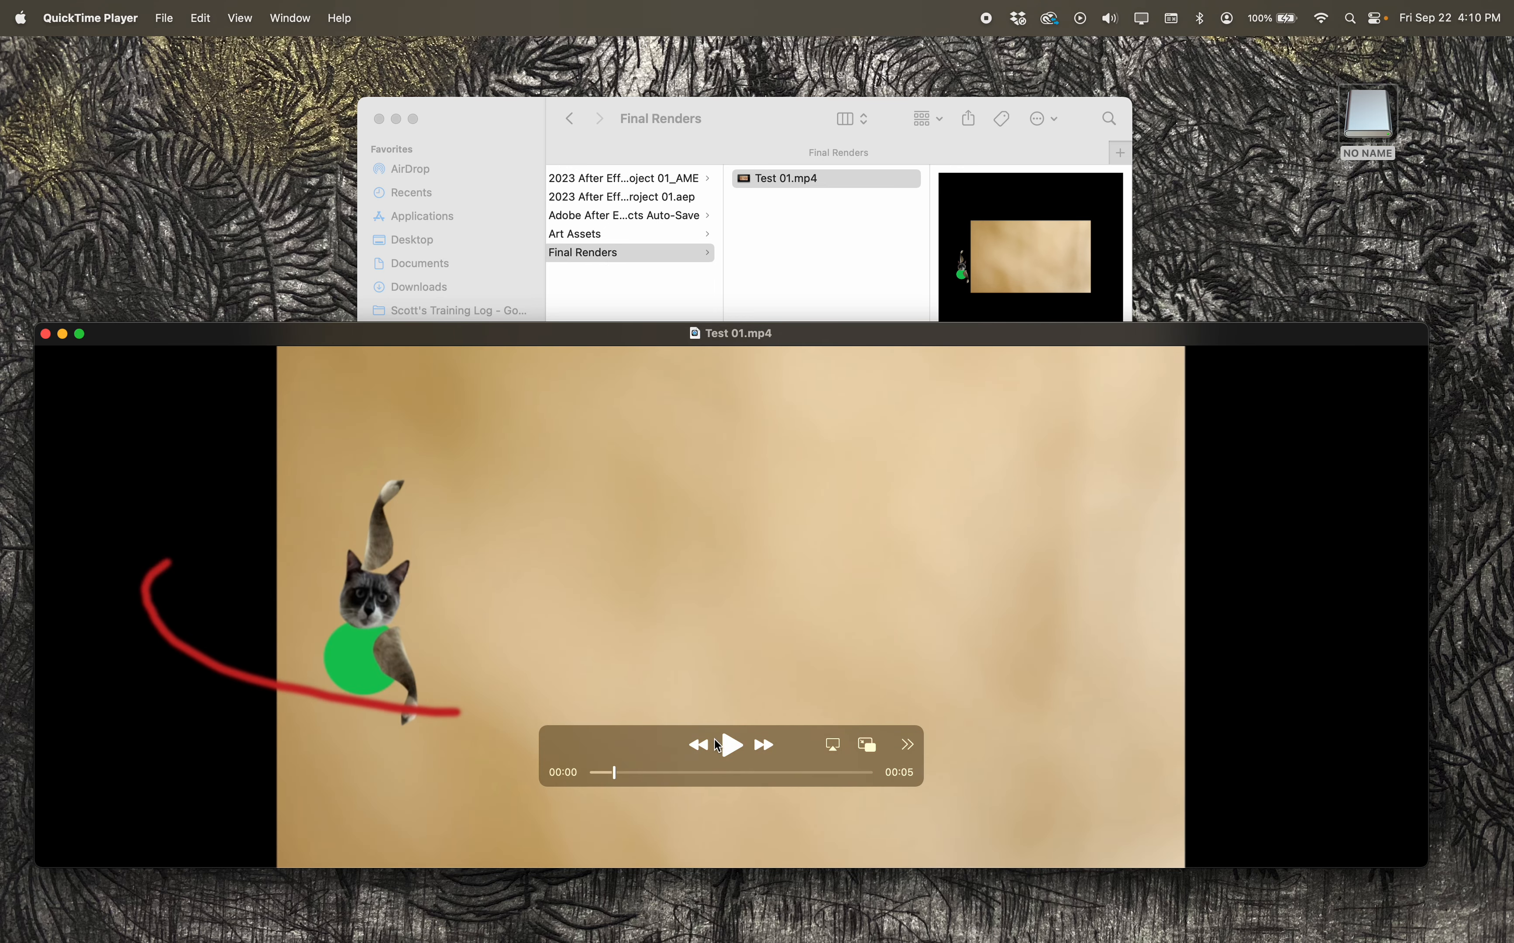
pyautogui.click(719, 746)
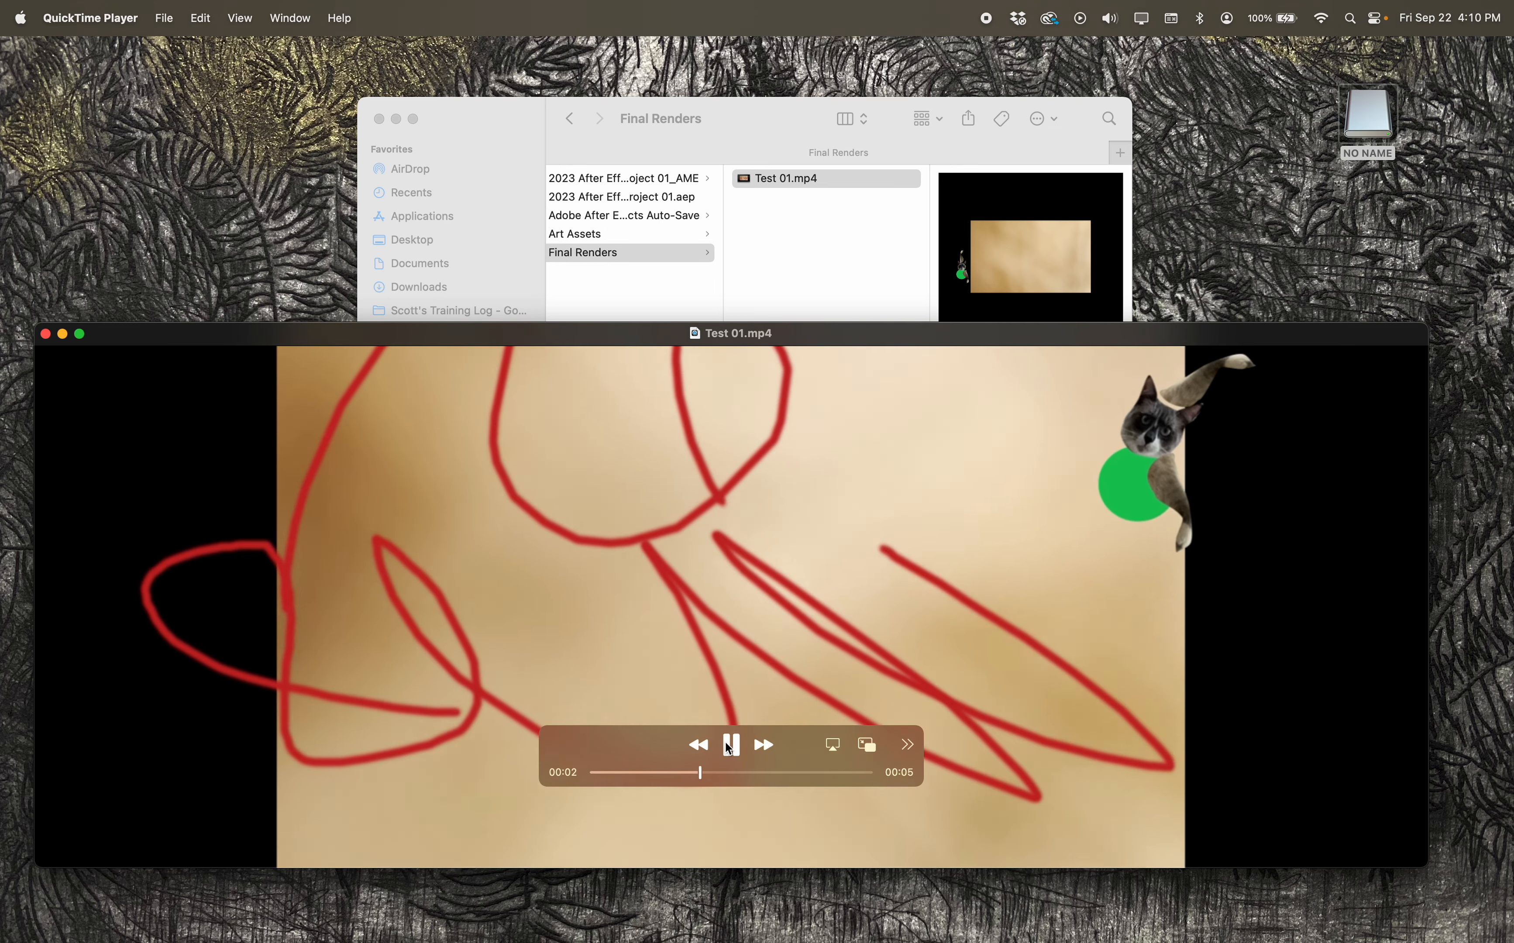
pyautogui.click(727, 749)
pyautogui.moveTo(718, 773); pyautogui.dragTo(596, 773)
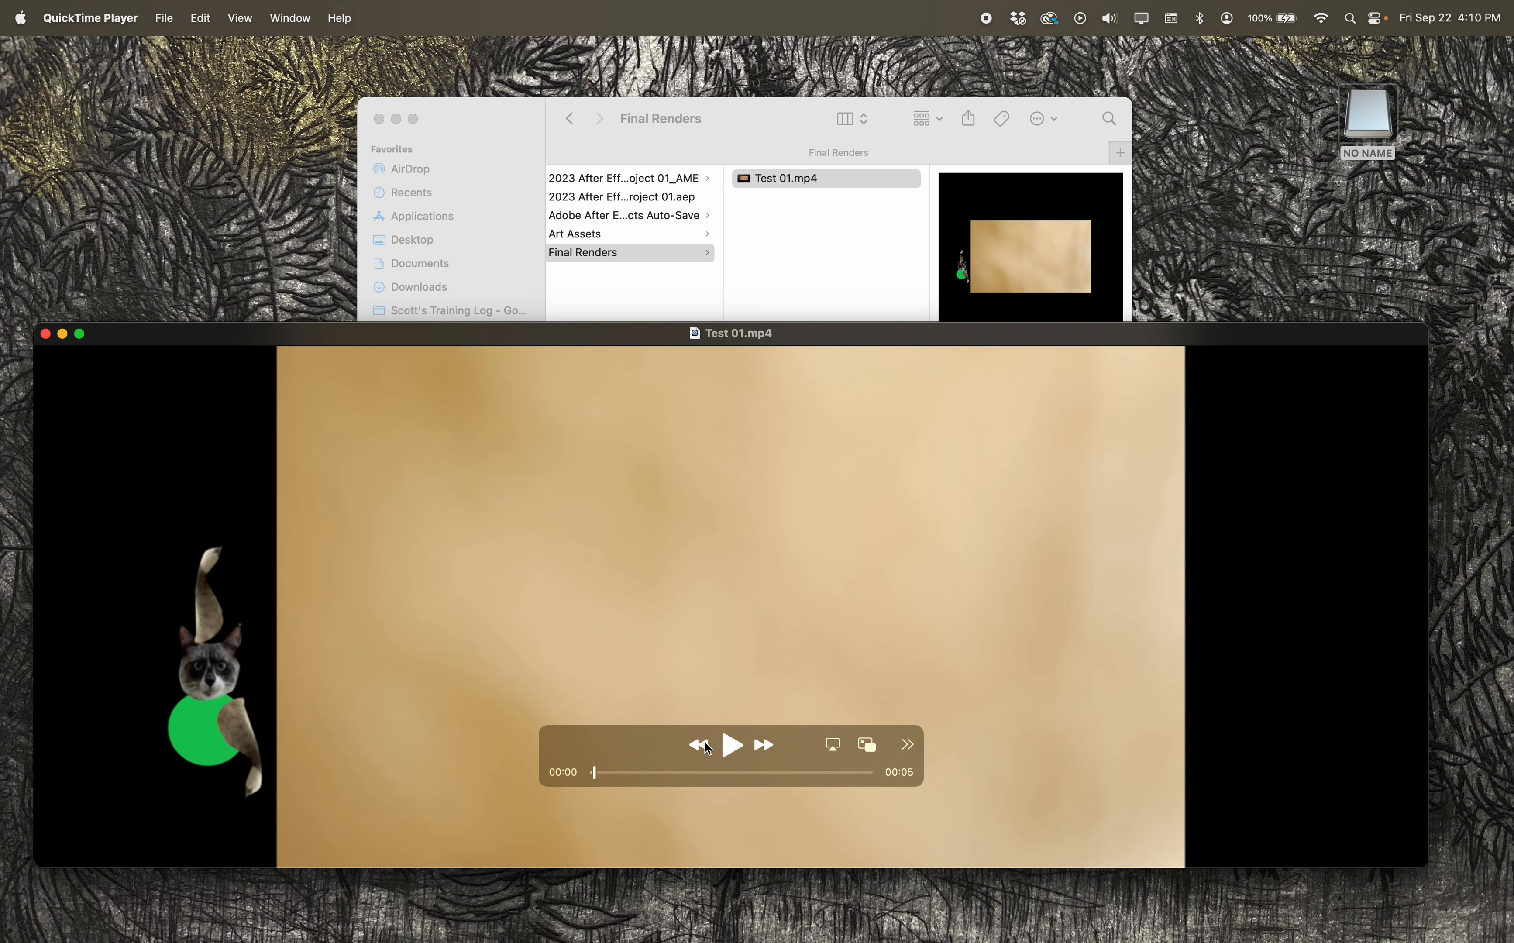
pyautogui.click(732, 745)
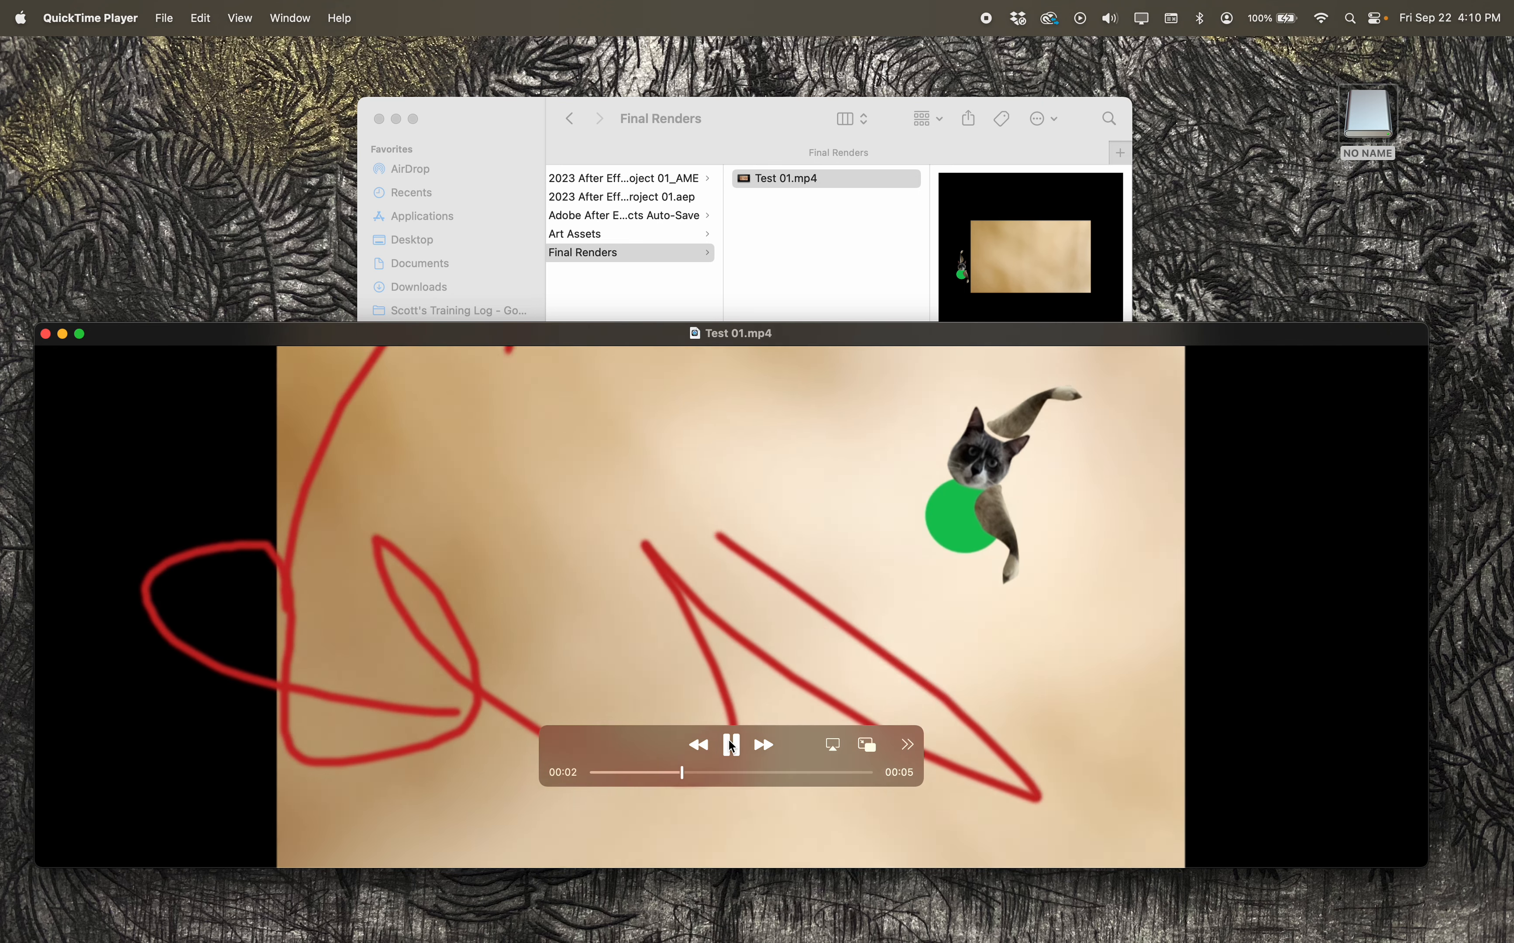
pyautogui.click(731, 746)
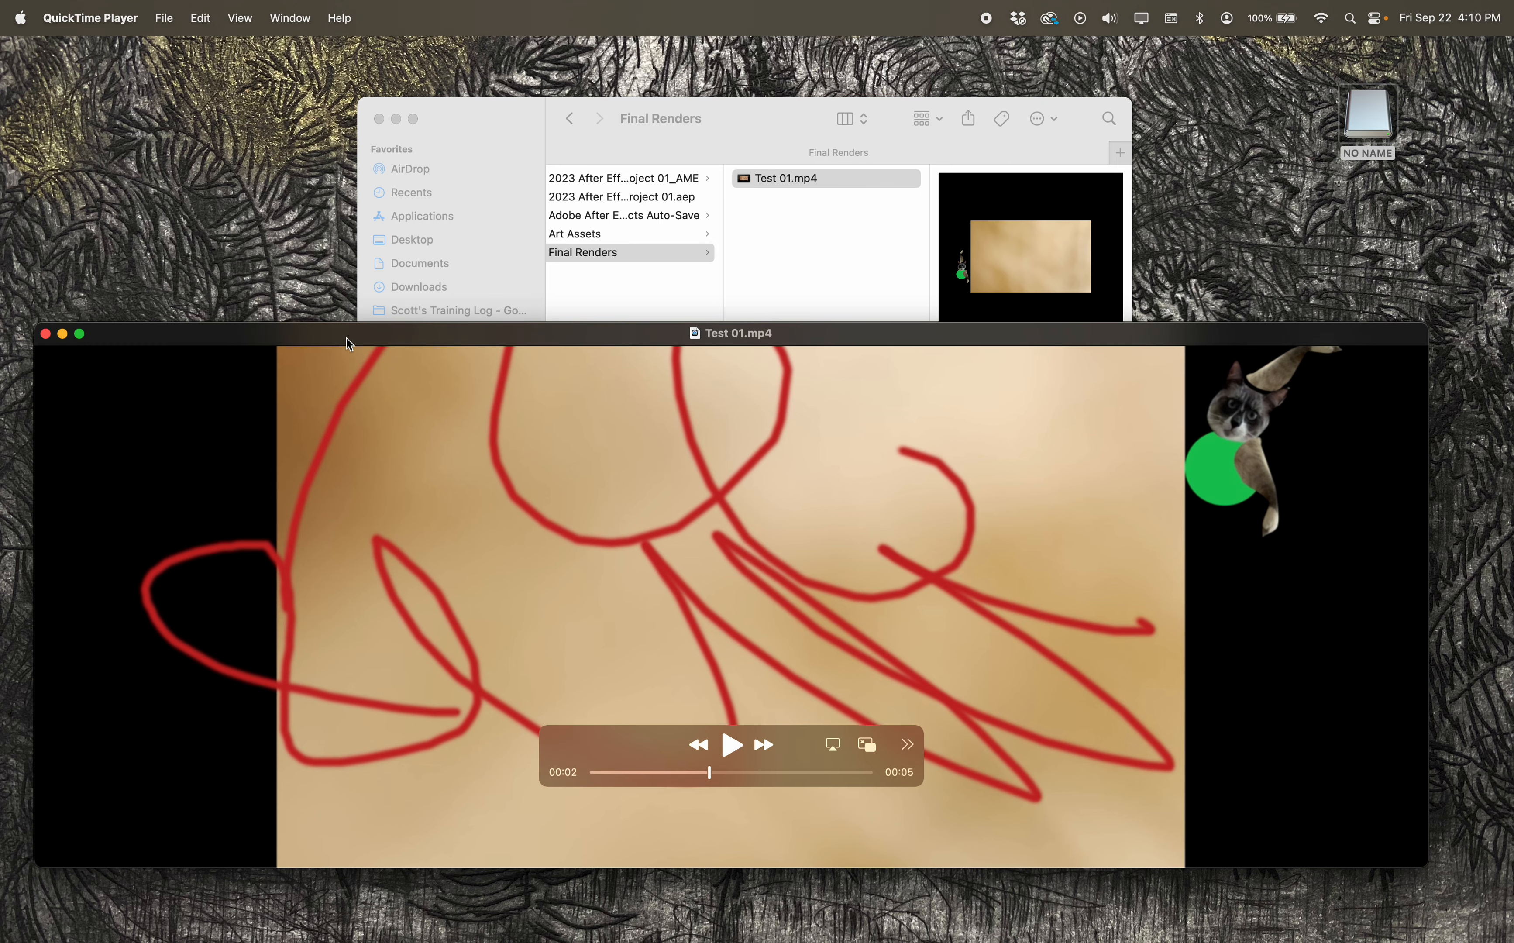
pyautogui.moveTo(345, 338); pyautogui.dragTo(387, 360)
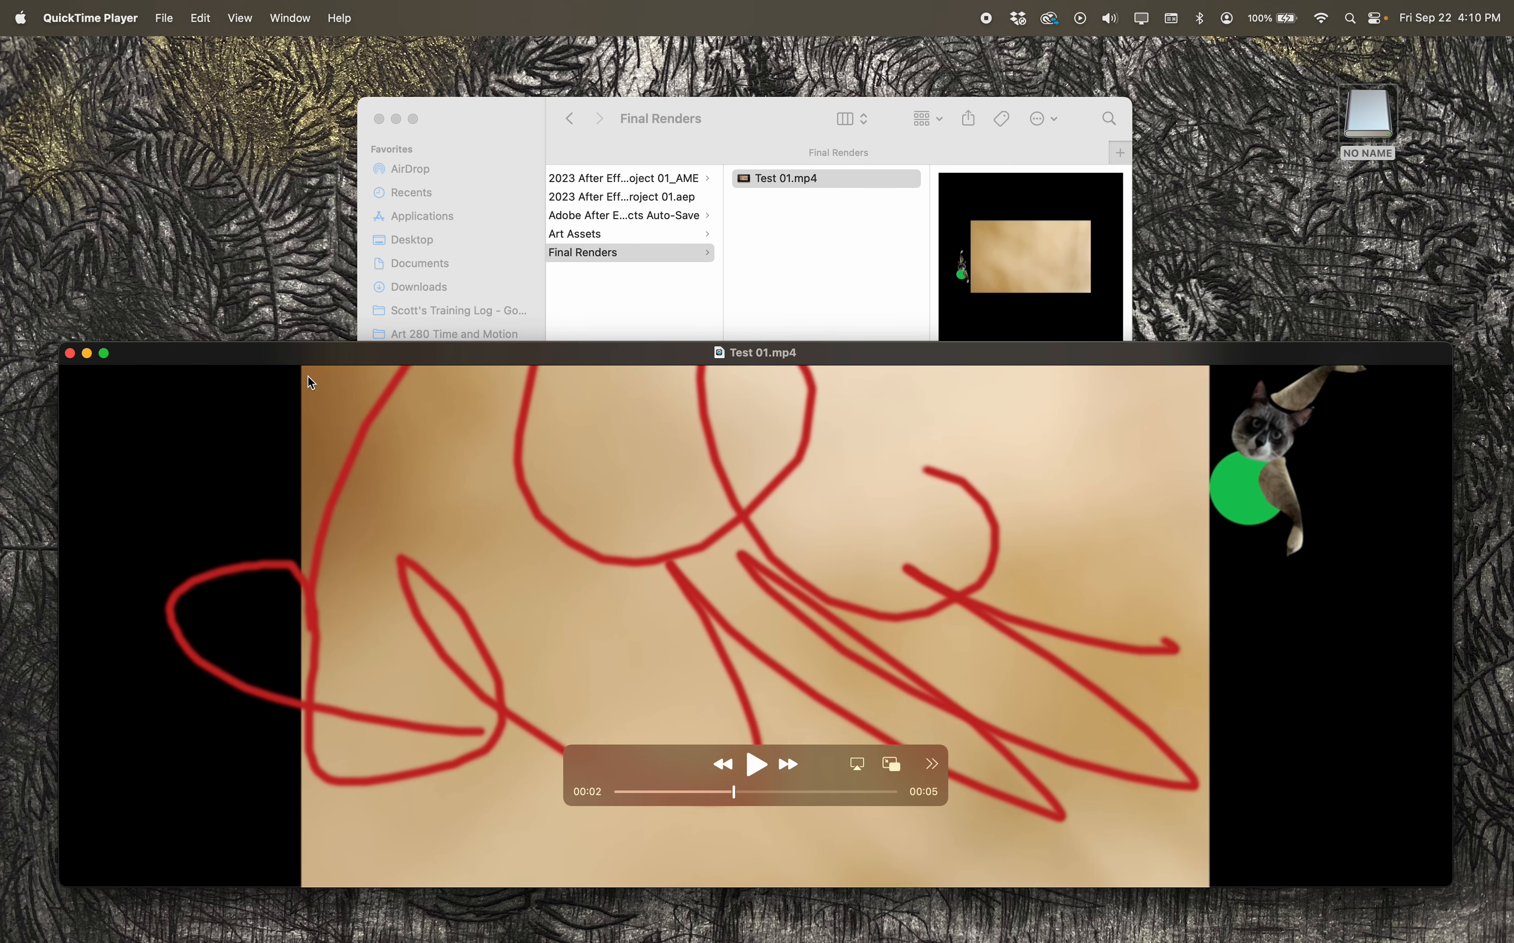